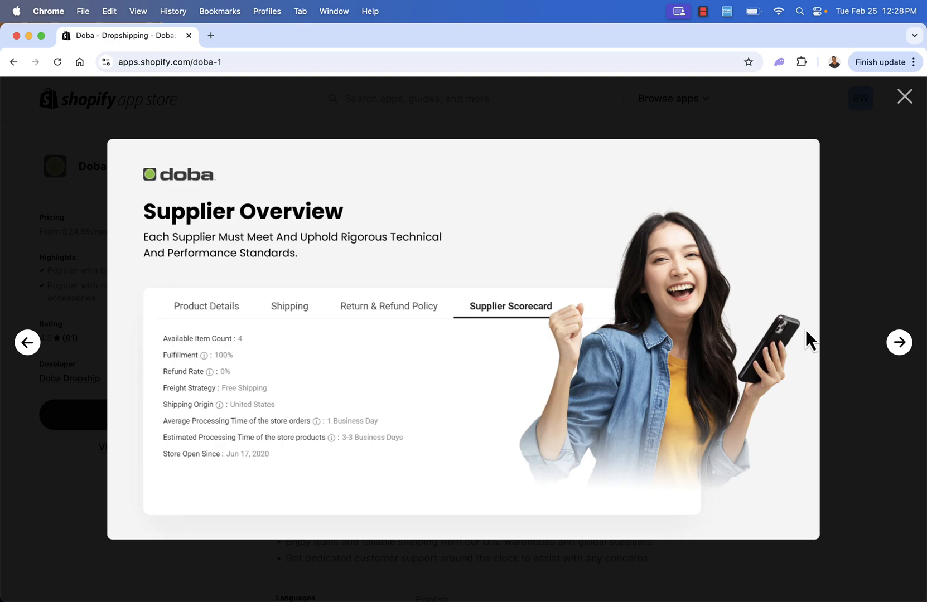
Finish viewing the Doba listing's preview images and install the Doba Dropship app on the Shopify store.
click(906, 348)
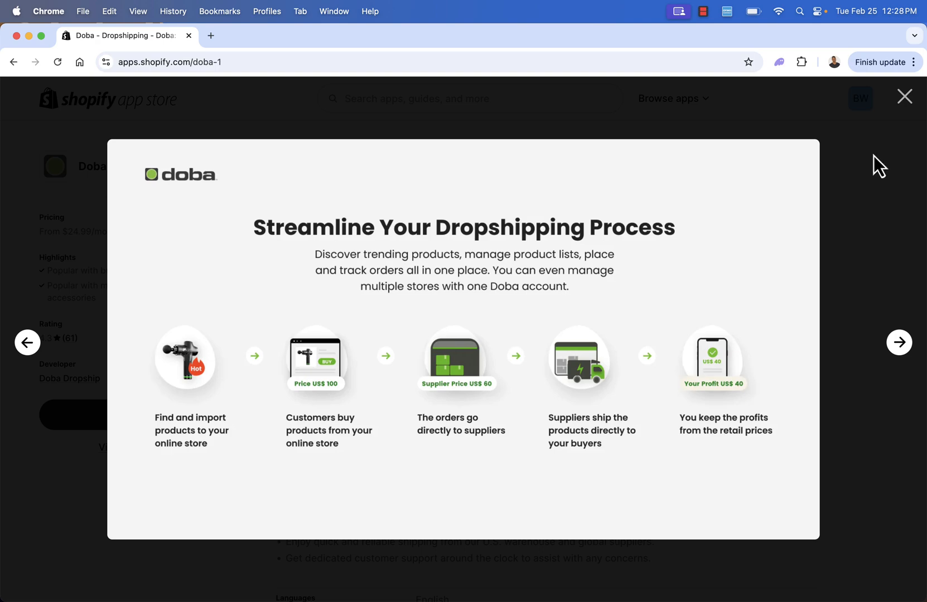
click(904, 97)
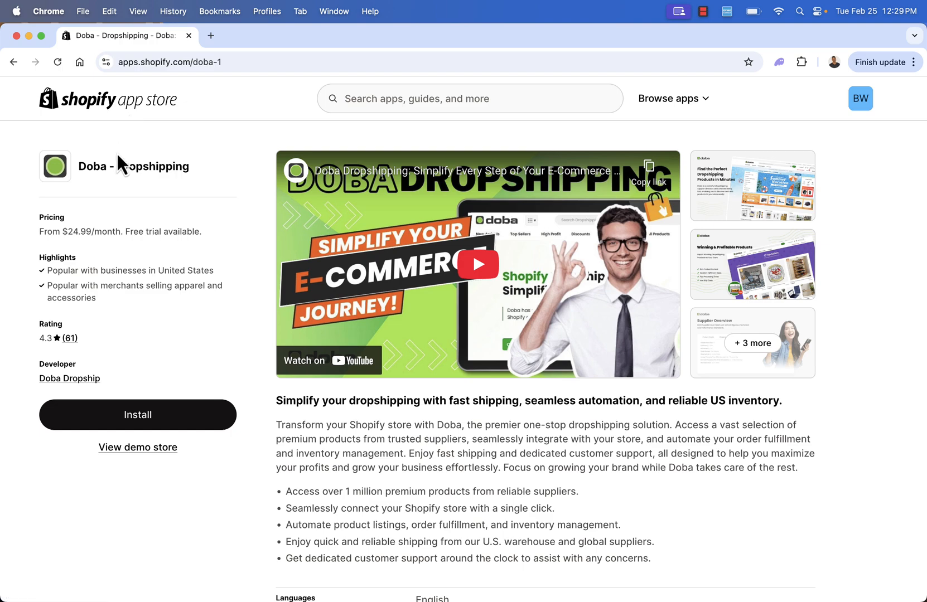
click(134, 425)
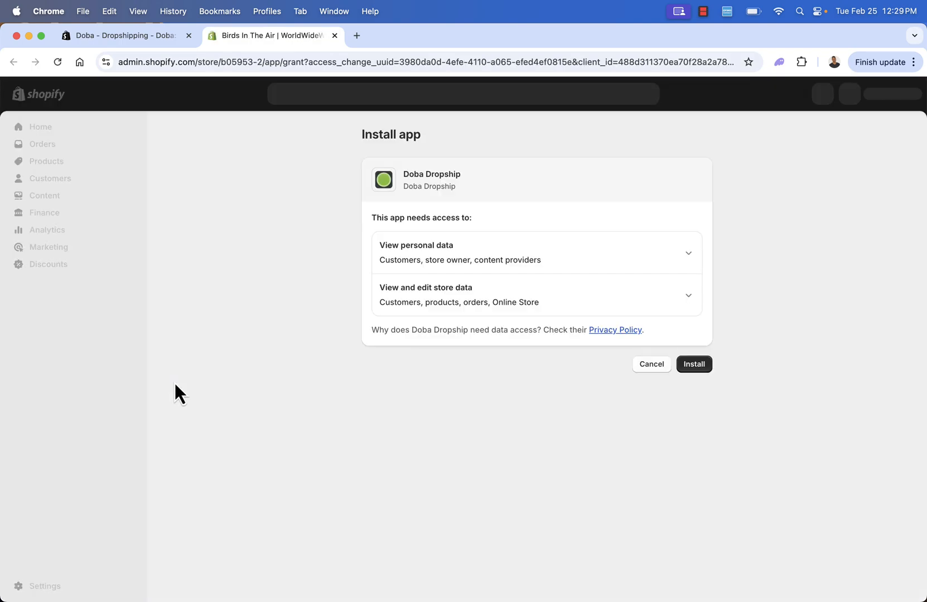
click(694, 365)
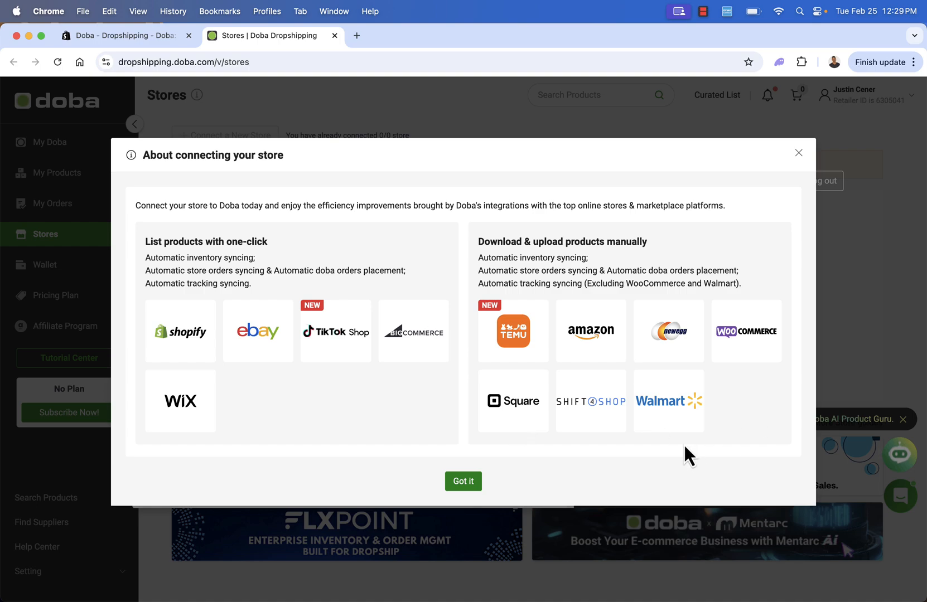
Dismiss the store connection information and subscribe to the Start-up TP-Monthly plan with its 14-day free trial, paid through the connected Shopify store.
click(463, 483)
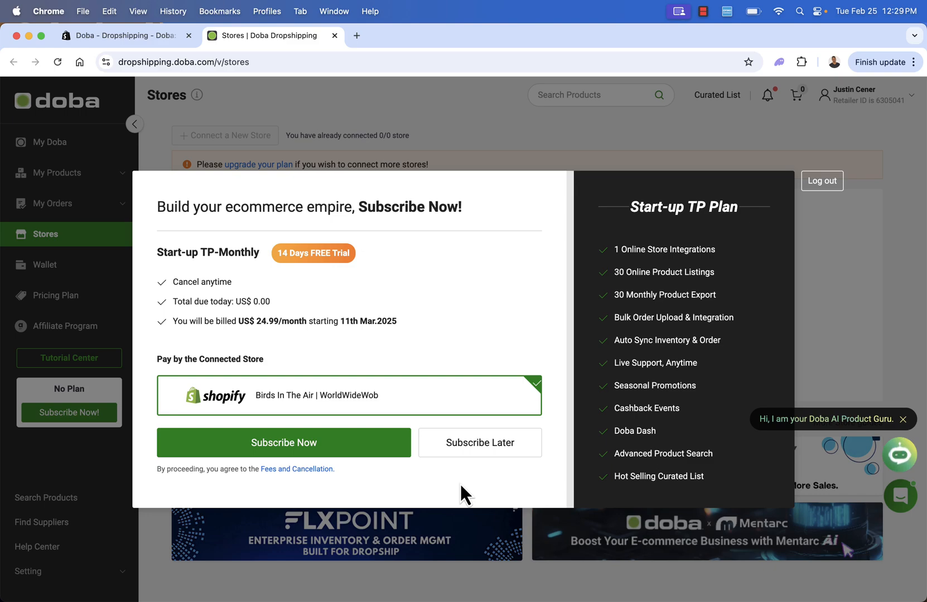
click(373, 441)
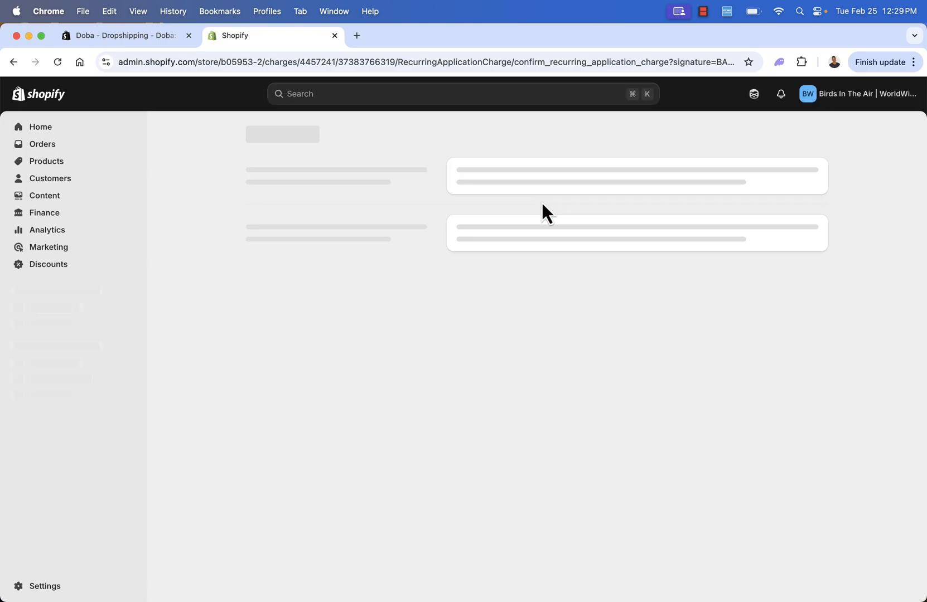
click(777, 316)
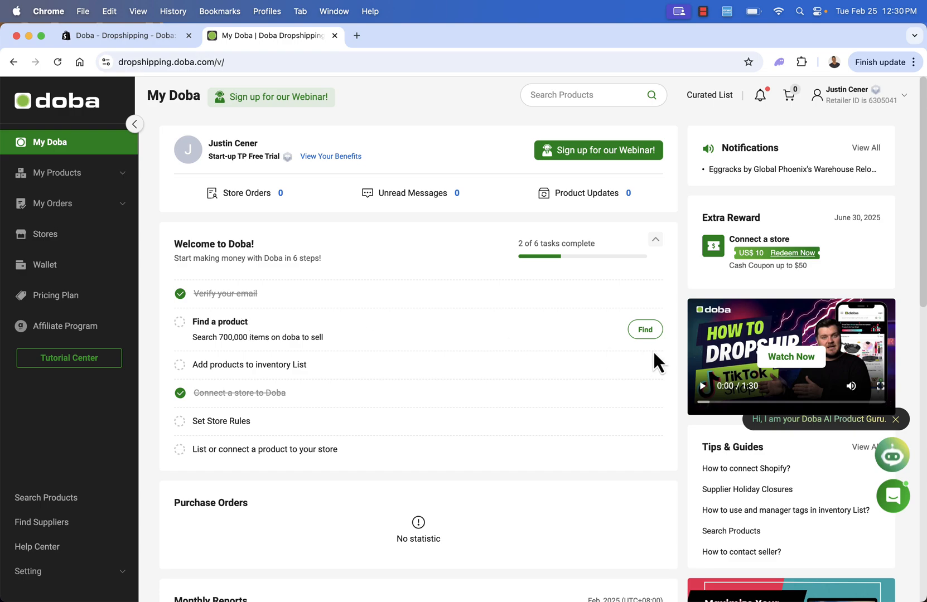
Open Doba's product catalogue and browse the TikTok Shop Selections and the Top Seller, Most Popular and Hot Picks rankings.
click(647, 332)
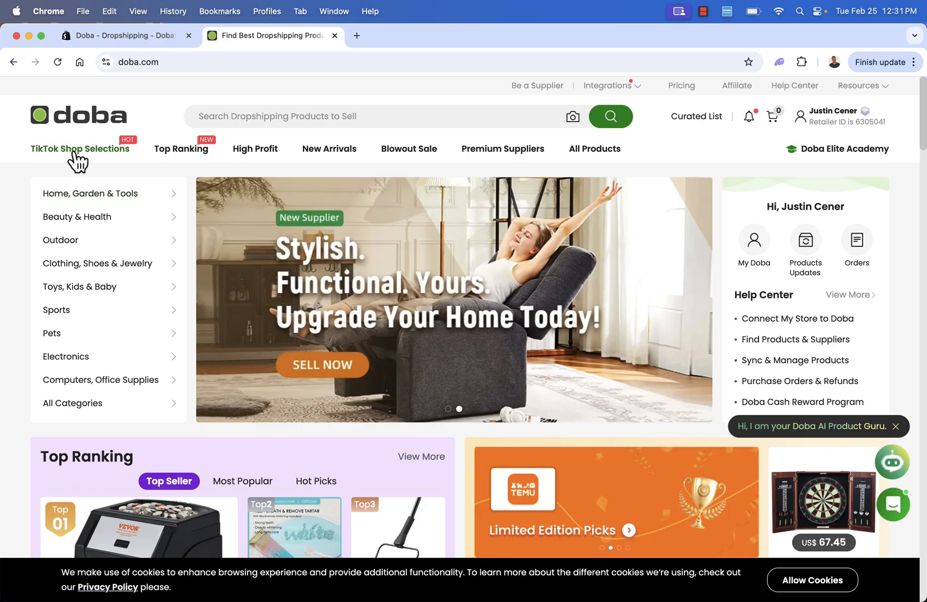
click(93, 149)
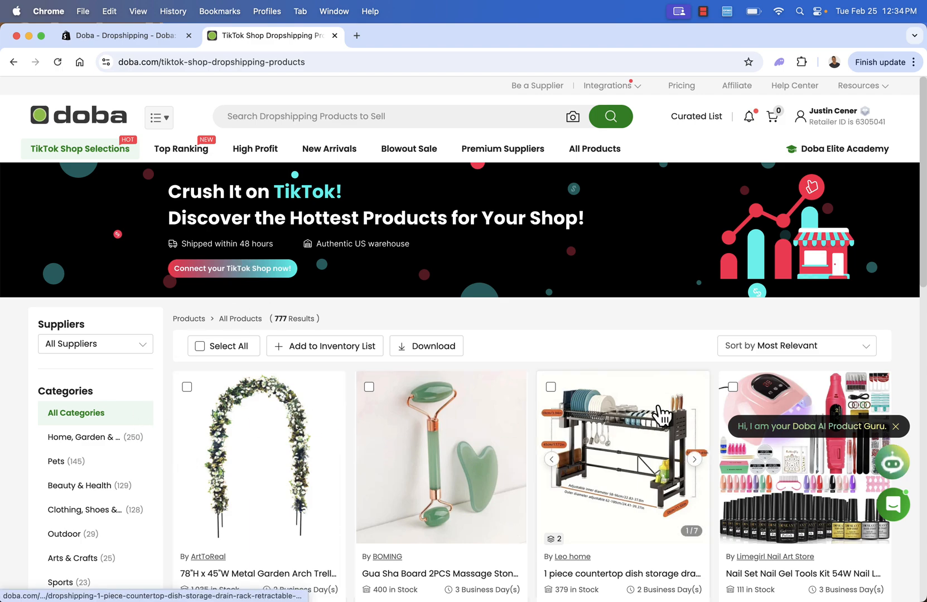
click(187, 152)
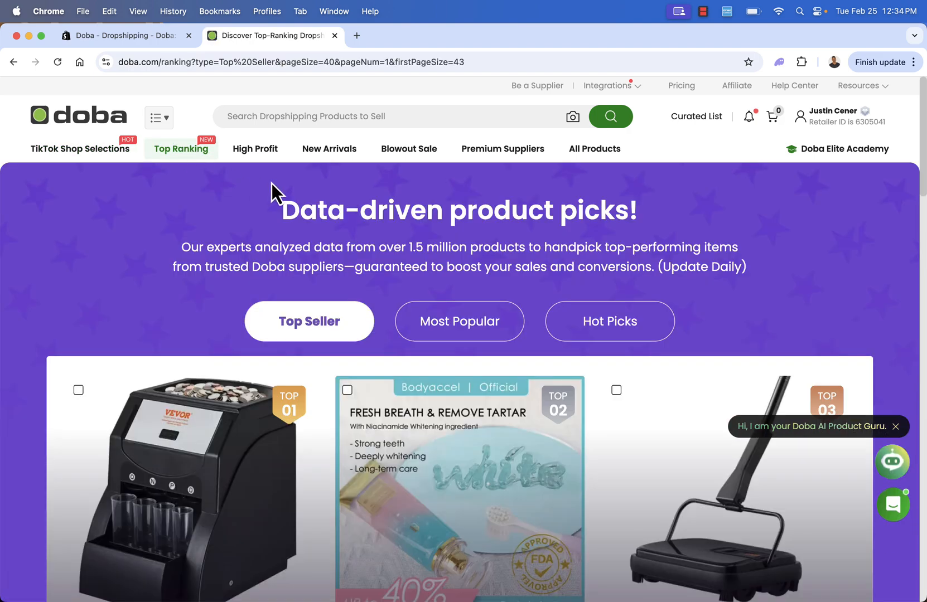
scroll(270, 201, down, 3)
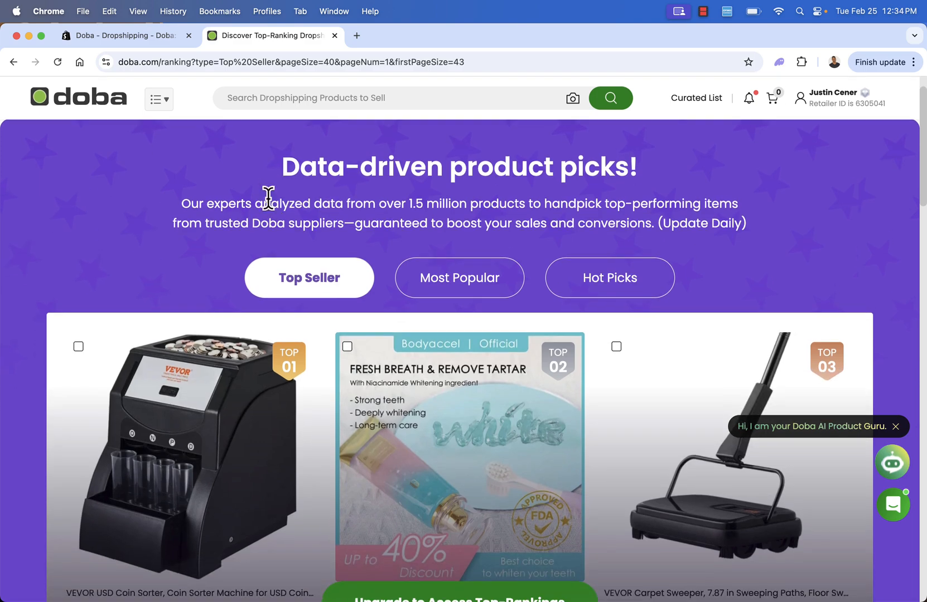
scroll(268, 198, up, 1)
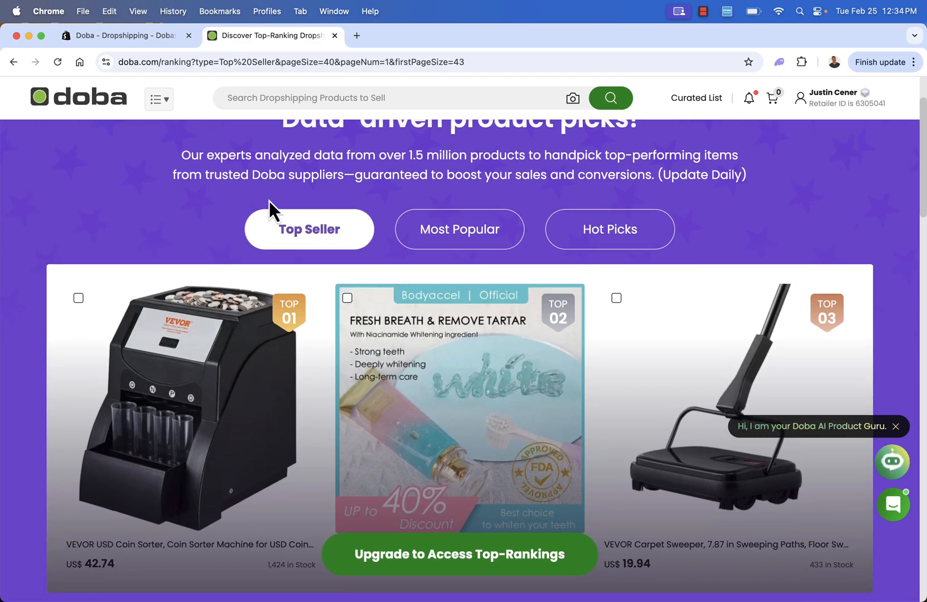
scroll(338, 320, up, 3)
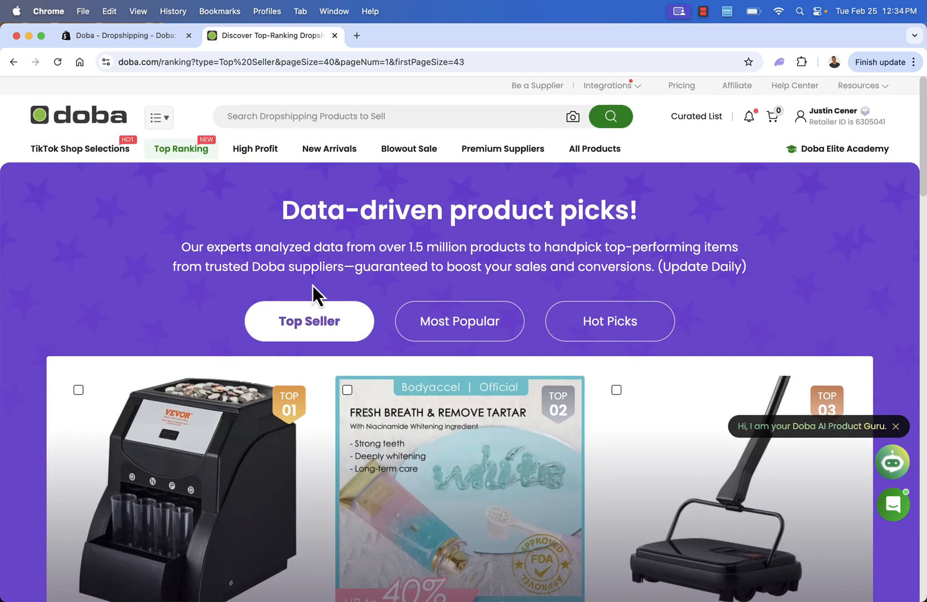
click(441, 336)
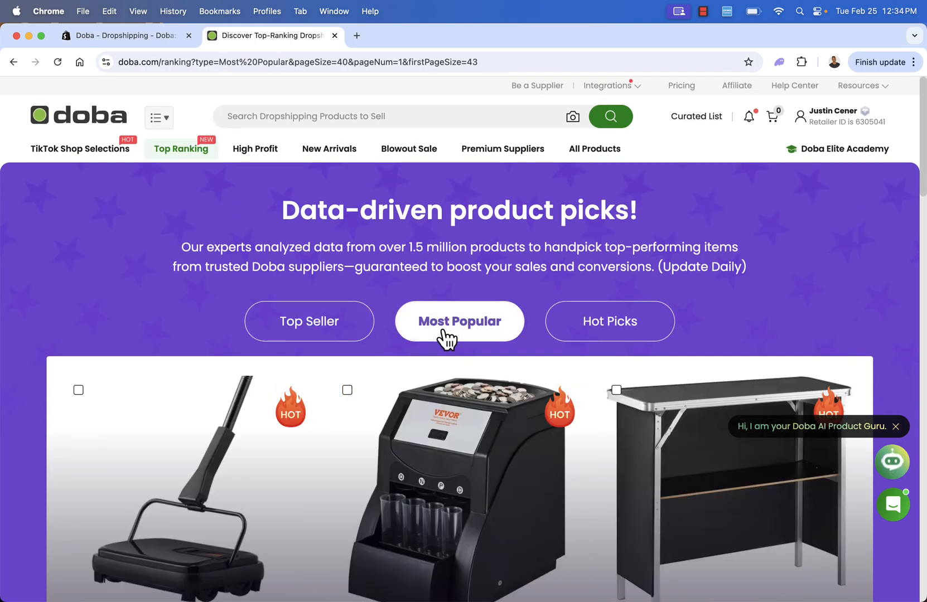
click(586, 338)
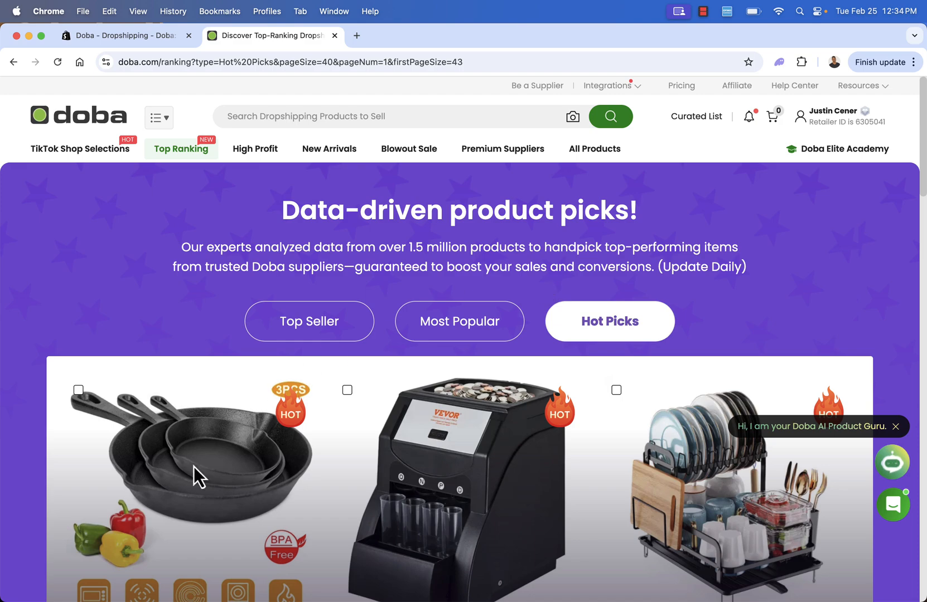
Examine the FURRY WONDER freeze-dried dog food from the High Profit selection and view the New Arrivals.
click(251, 153)
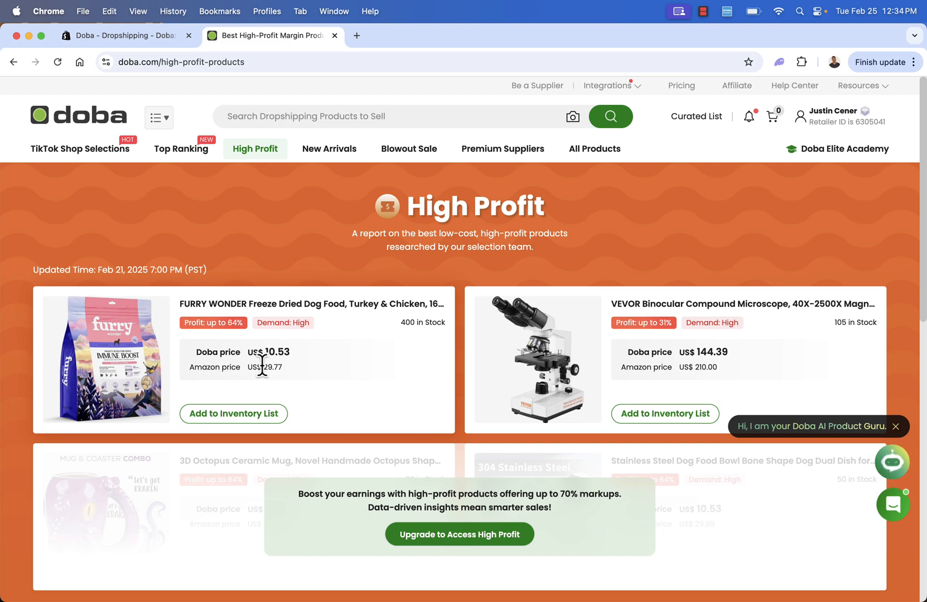
click(283, 368)
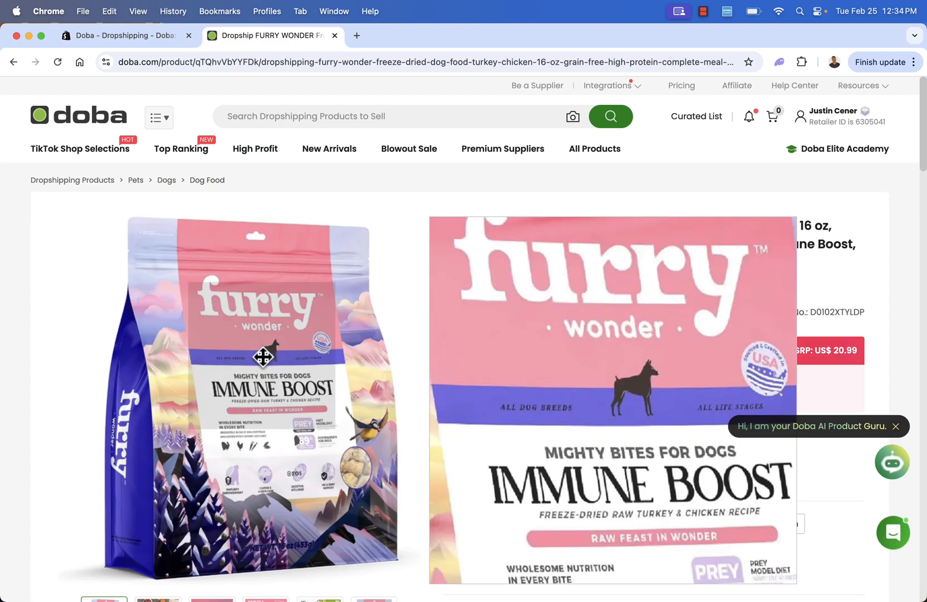
scroll(555, 237, down, 1)
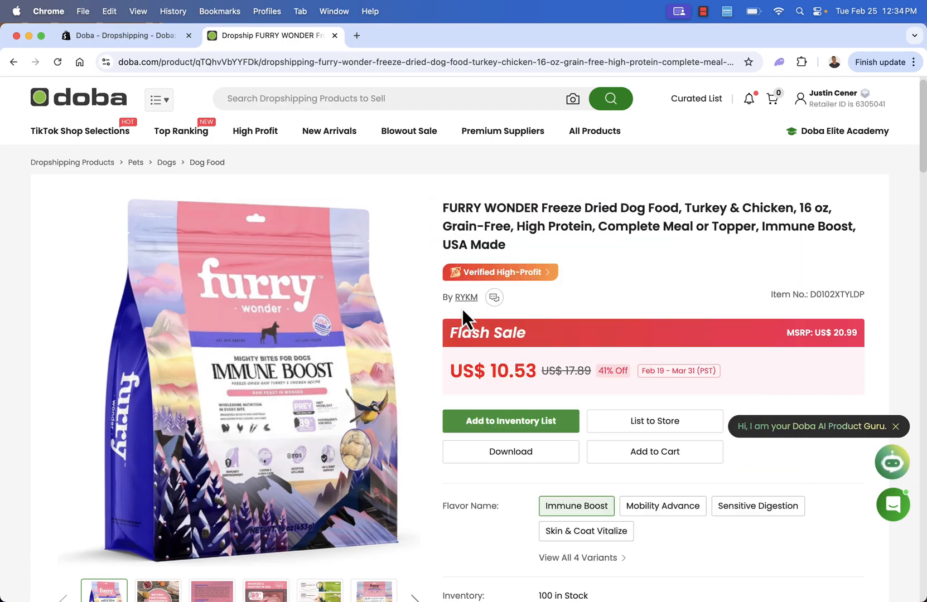
click(324, 134)
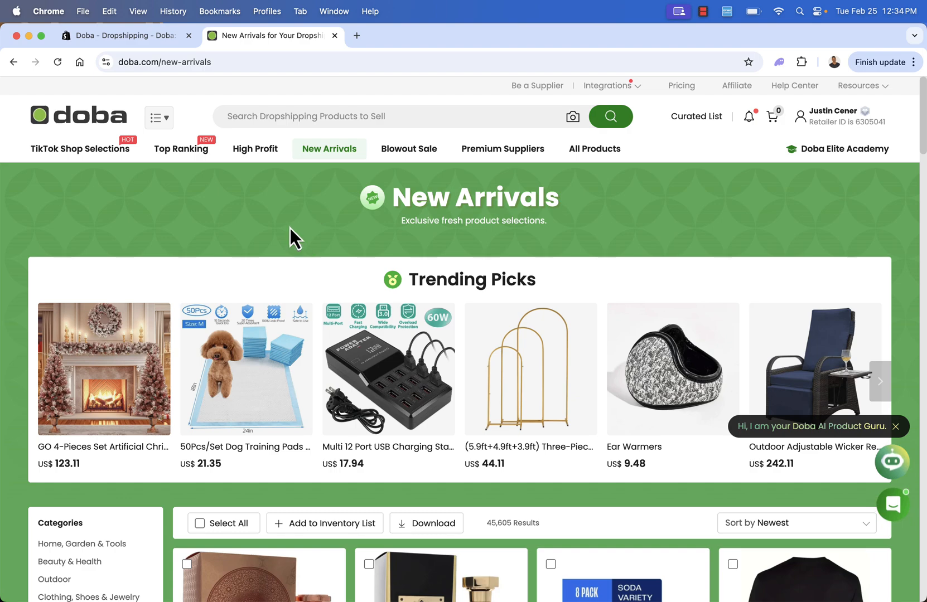
Search the product catalogue for "cat" and look over the categories, research tools and filters for the results.
click(246, 117)
text(cat)
key(Return)
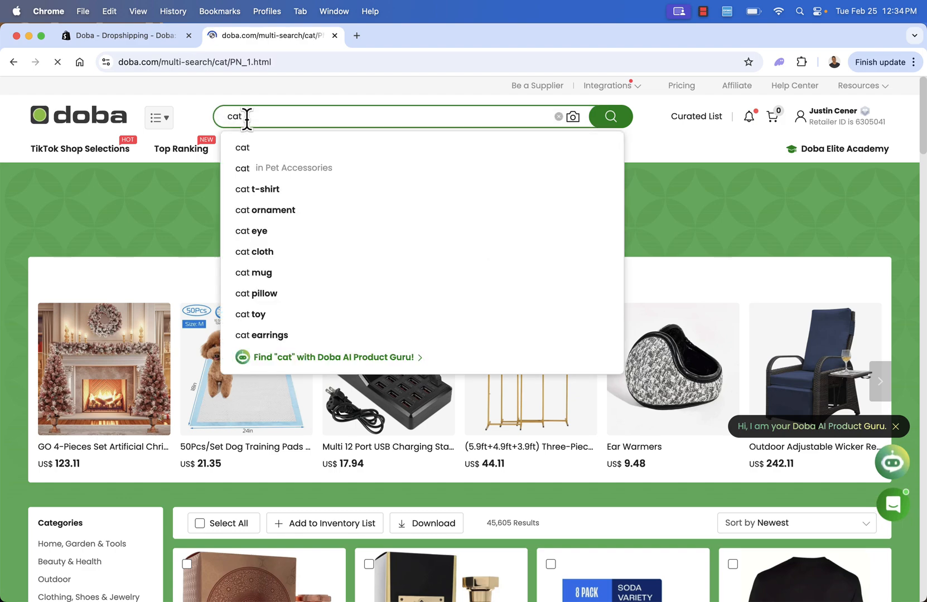
scroll(399, 289, down, 1)
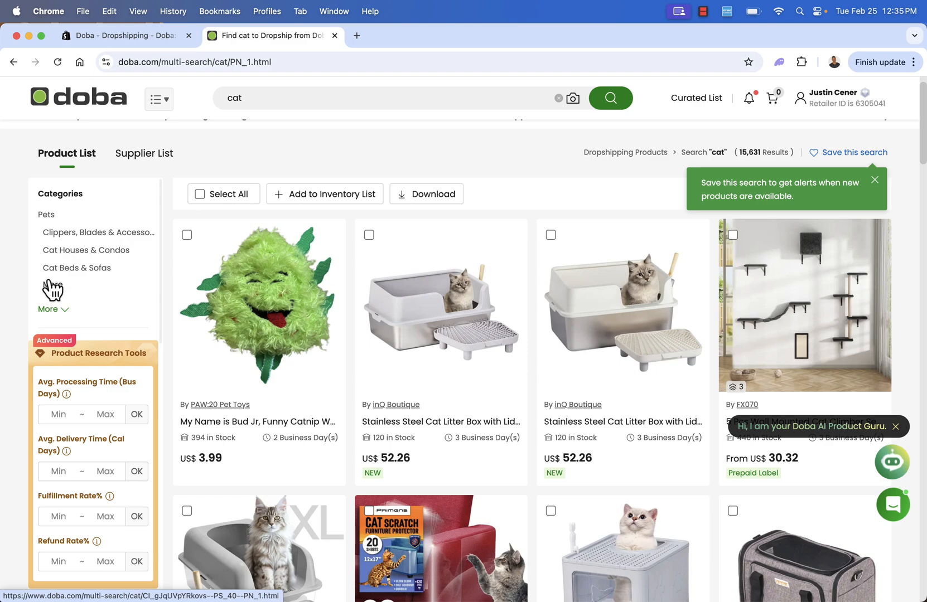
scroll(130, 321, down, 2)
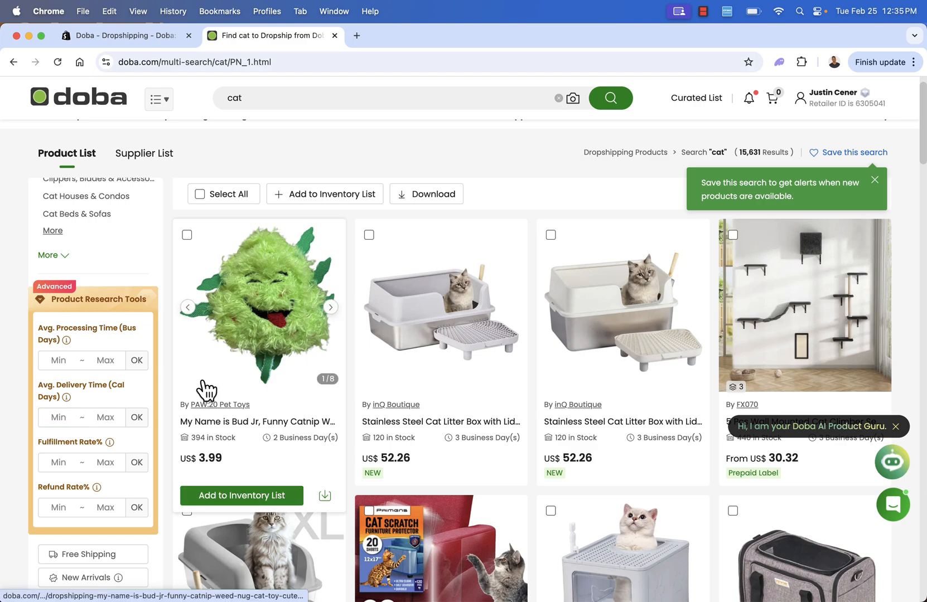
scroll(207, 389, down, 1)
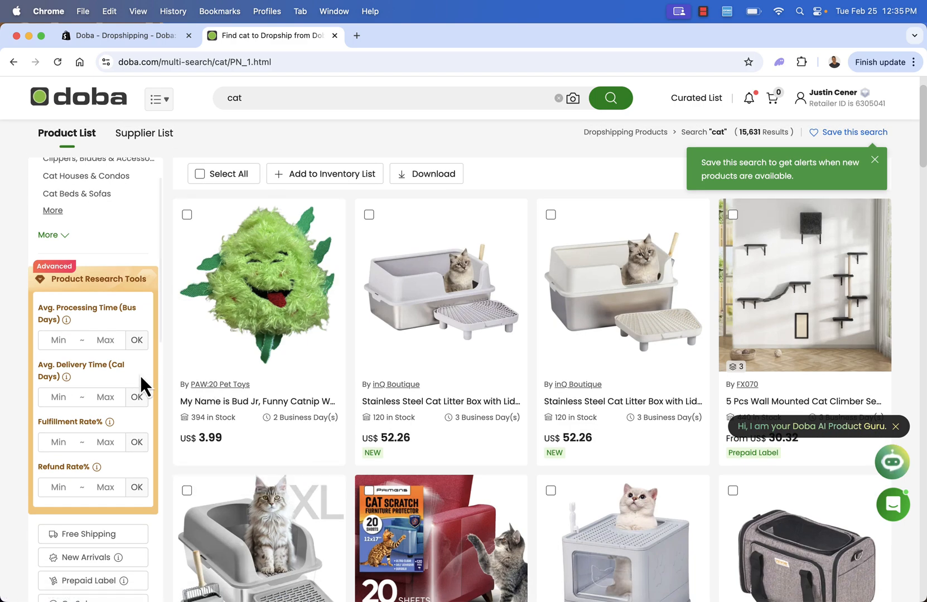
scroll(193, 384, down, 5)
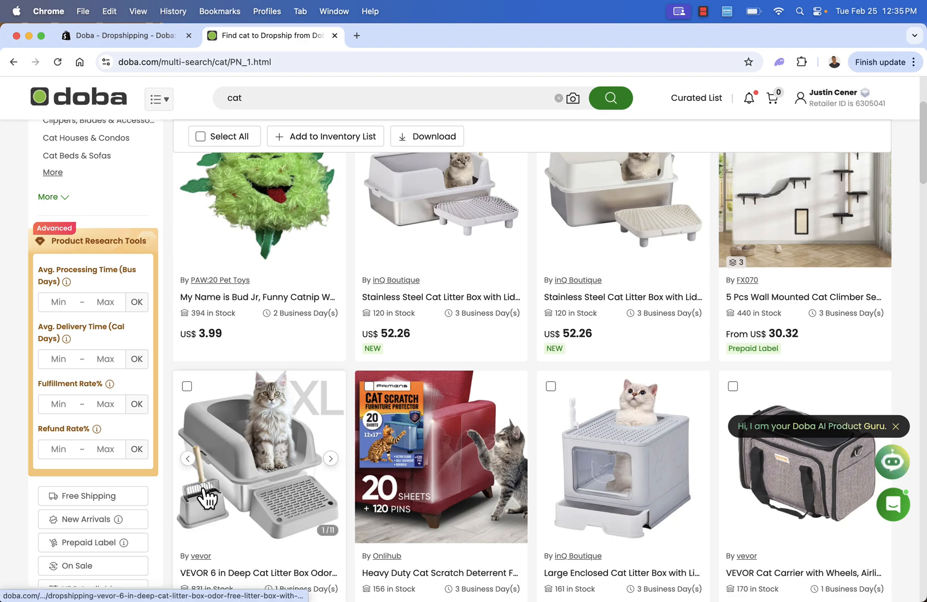
Find the Pet Life Kitty-Play obstacle travel cat house among the cat products and add it to the inventory list without a tag.
scroll(290, 466, up, 3)
scroll(282, 458, up, 1)
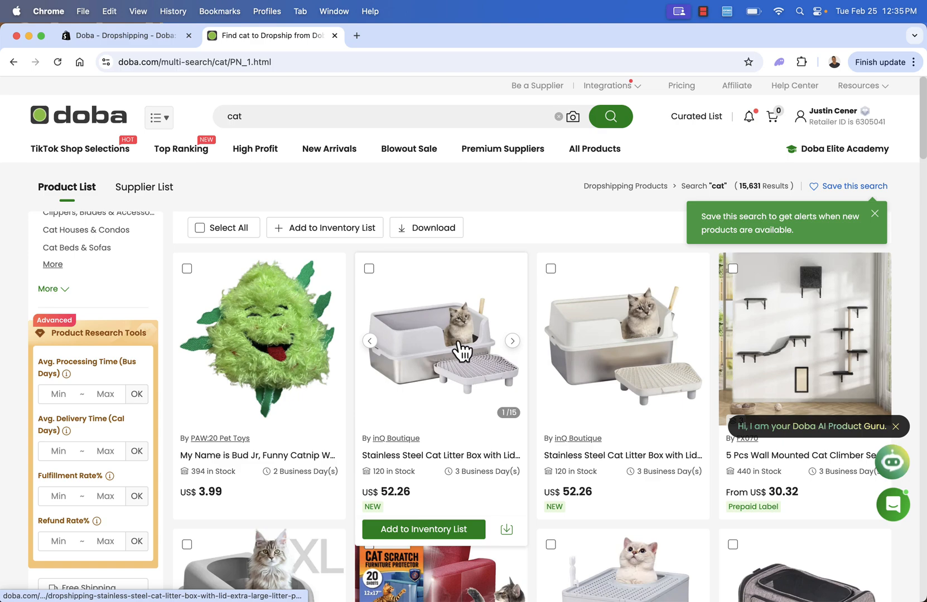
scroll(555, 349, down, 2)
scroll(555, 348, down, 2)
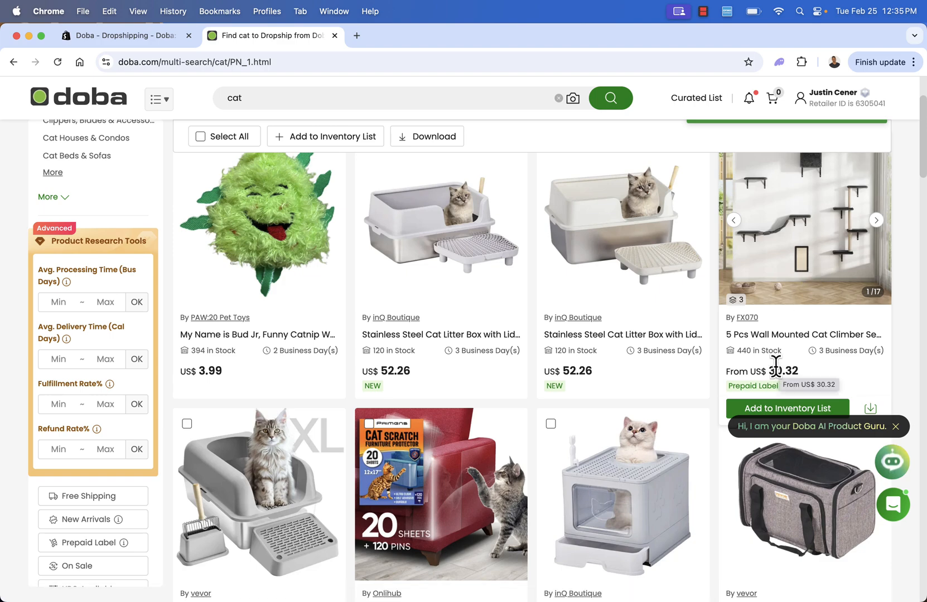
scroll(615, 379, down, 3)
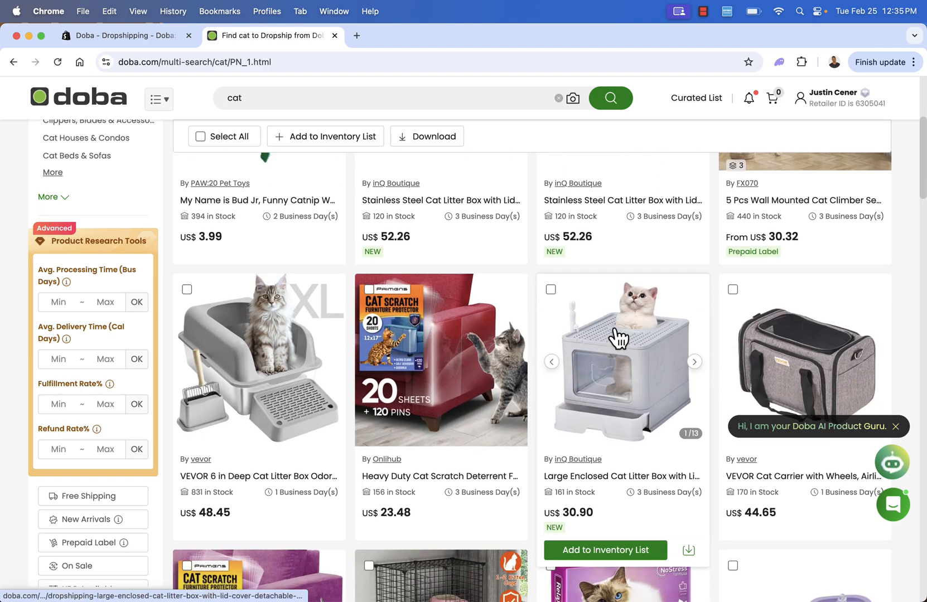
scroll(369, 318, down, 1)
scroll(368, 316, down, 8)
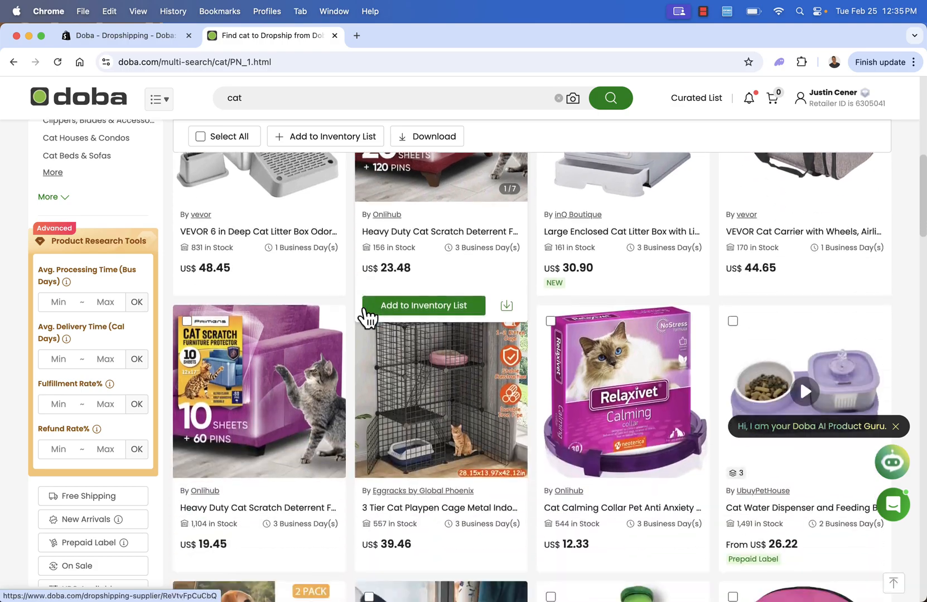
scroll(367, 318, down, 4)
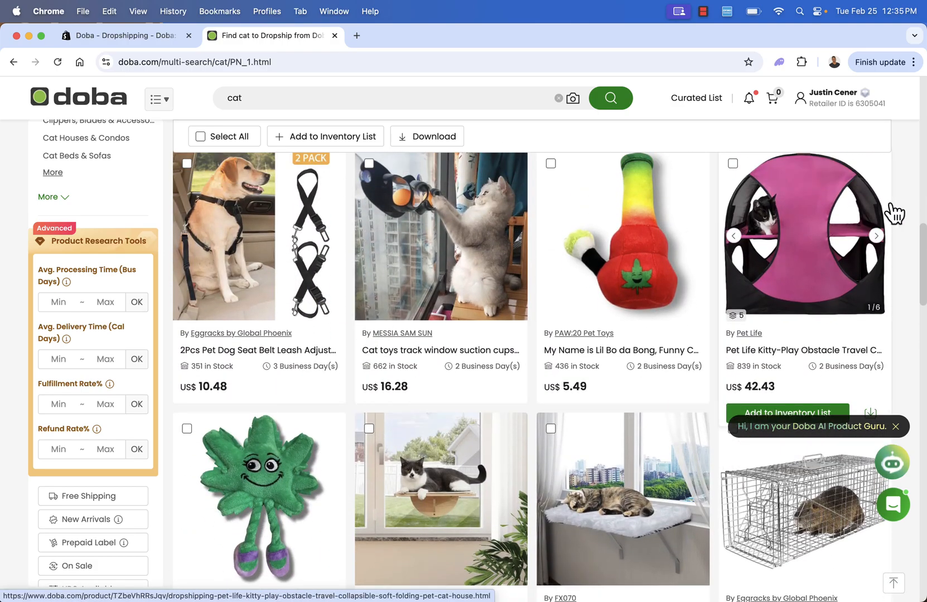
click(783, 411)
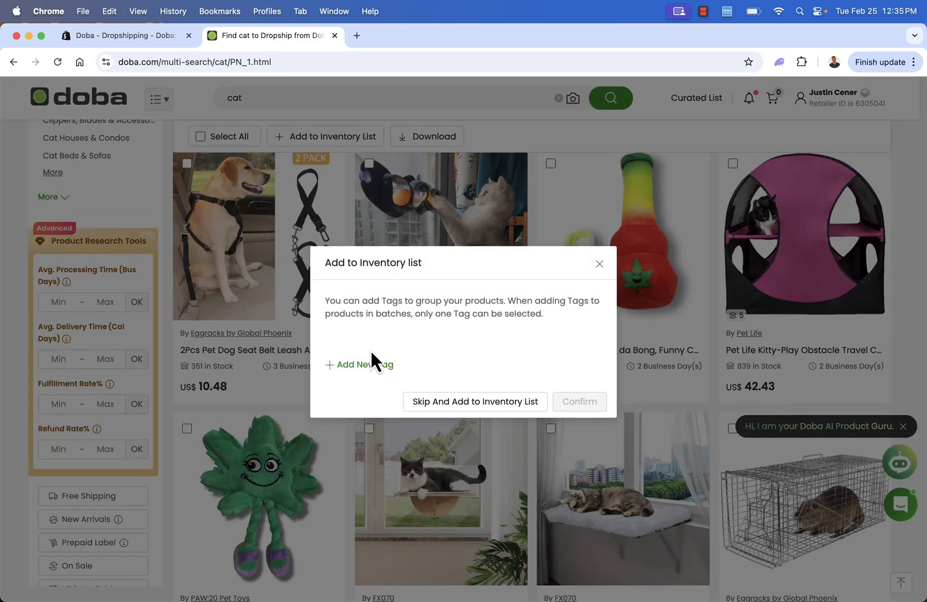
click(428, 411)
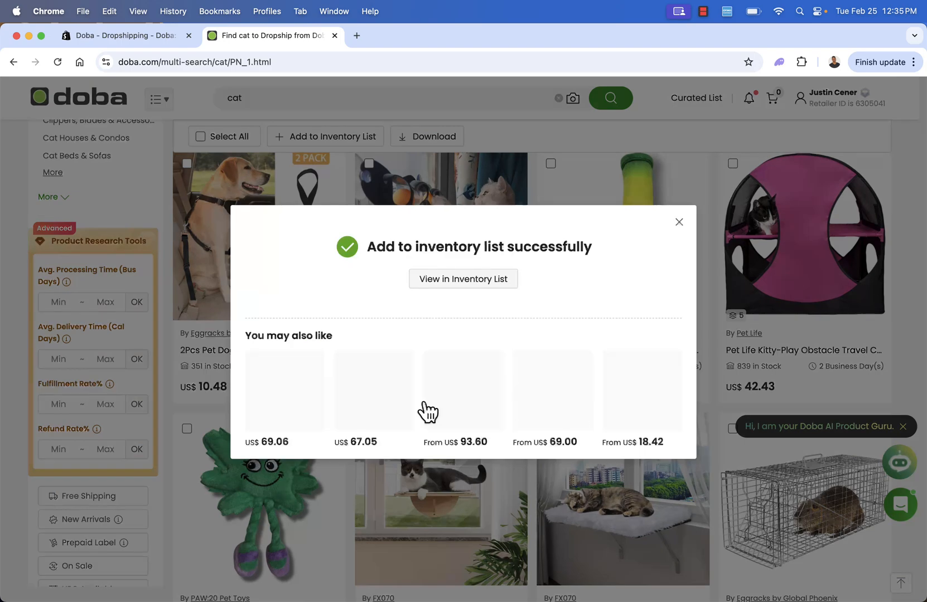
Open the inventory list, look through its introductory feature guide and close the guide.
click(429, 282)
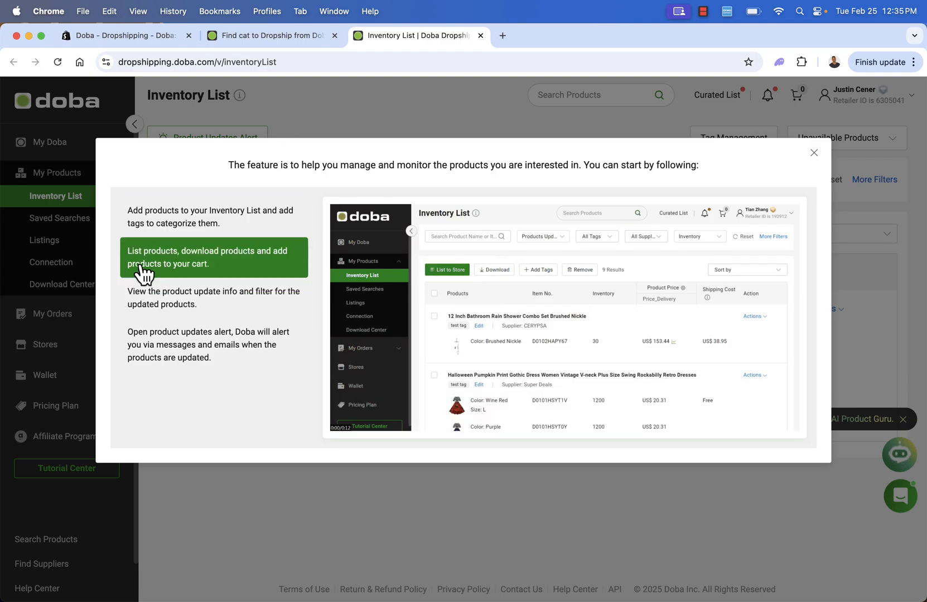
click(162, 223)
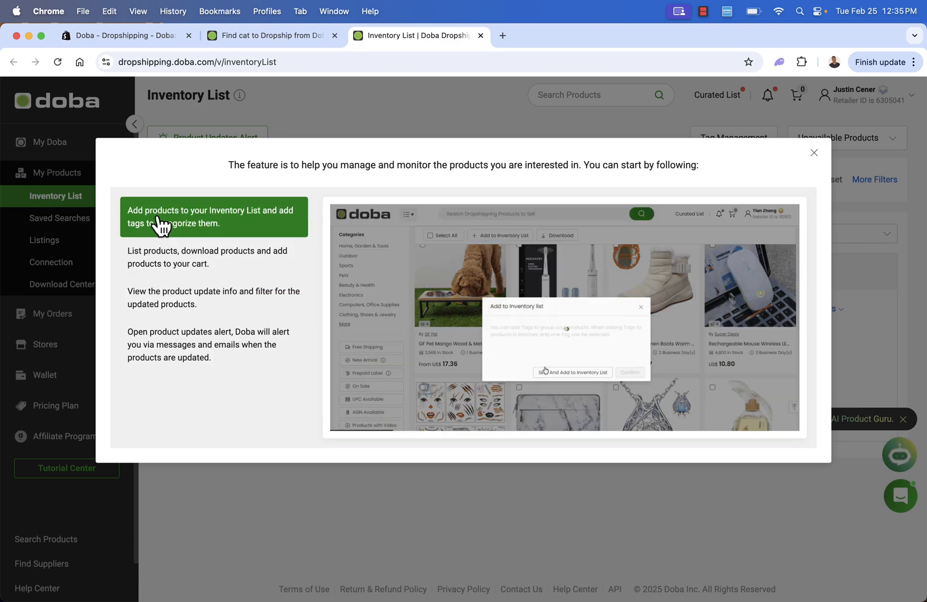
click(155, 273)
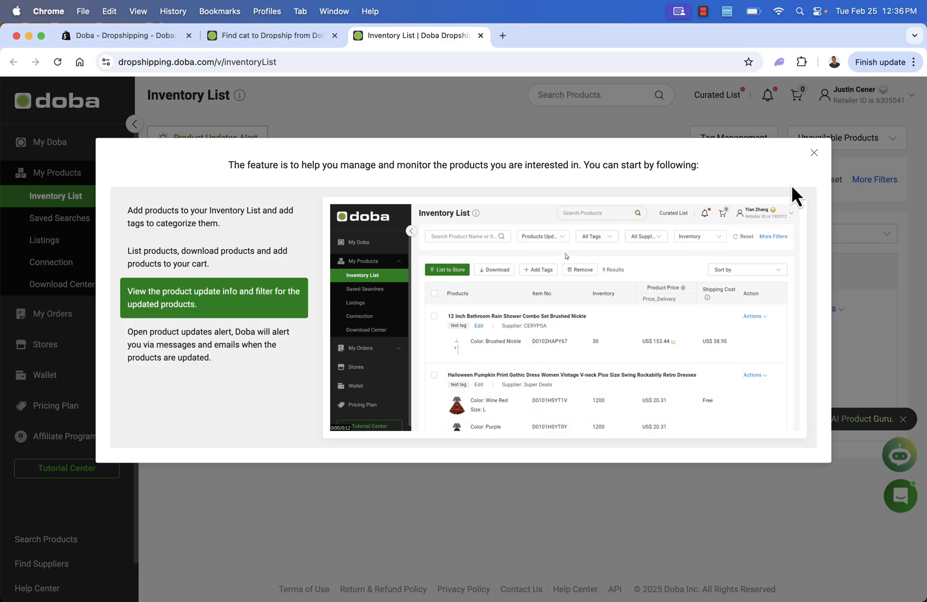
click(813, 154)
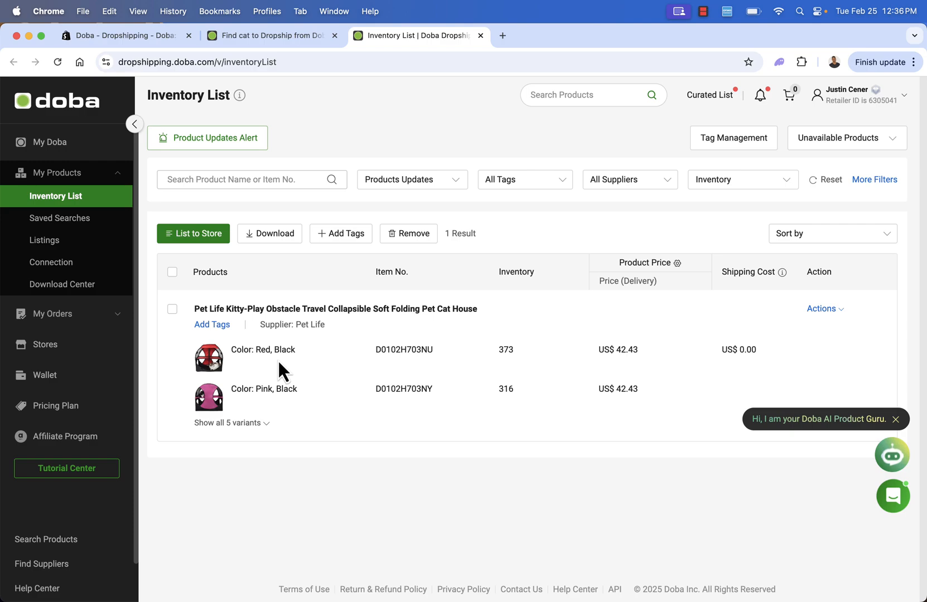
Select the Pet Life cat house in the inventory list for listing to the Birds In The Air | WorldWideWob Shopify store.
click(172, 272)
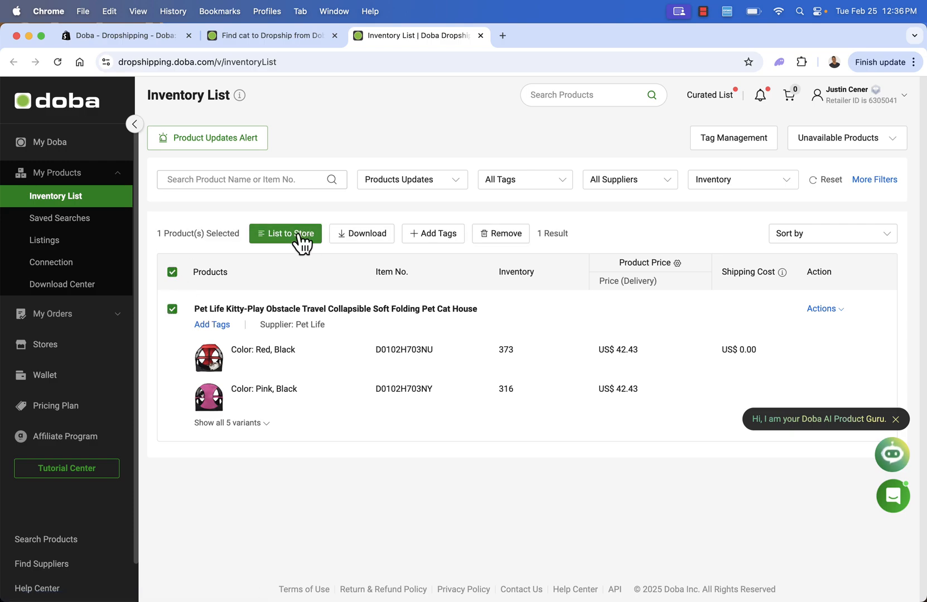
click(274, 239)
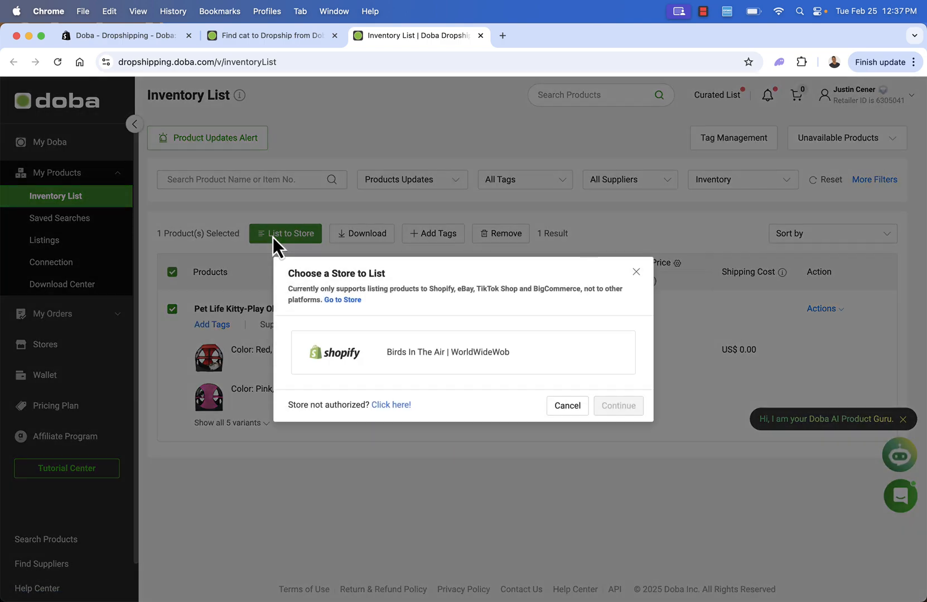
click(339, 362)
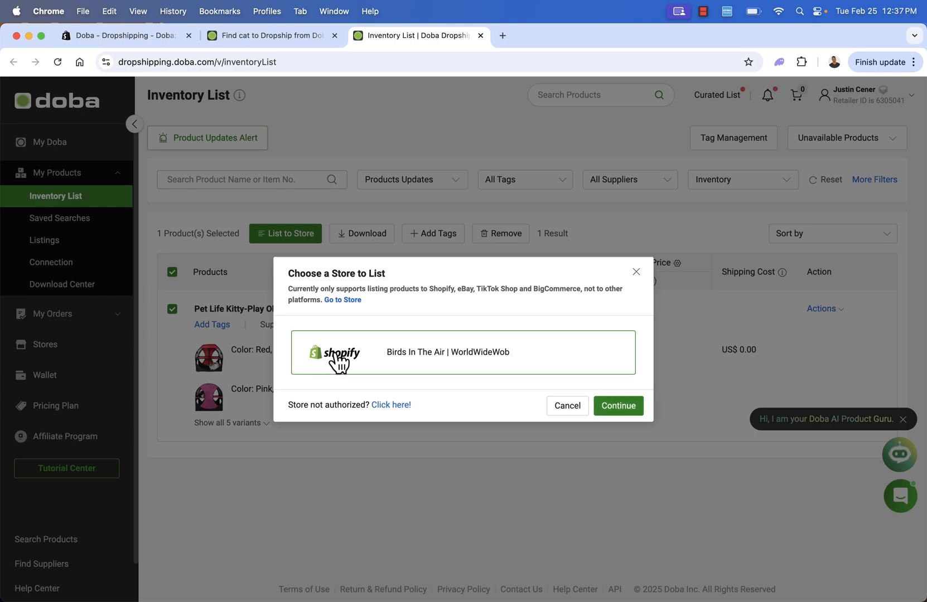
click(615, 412)
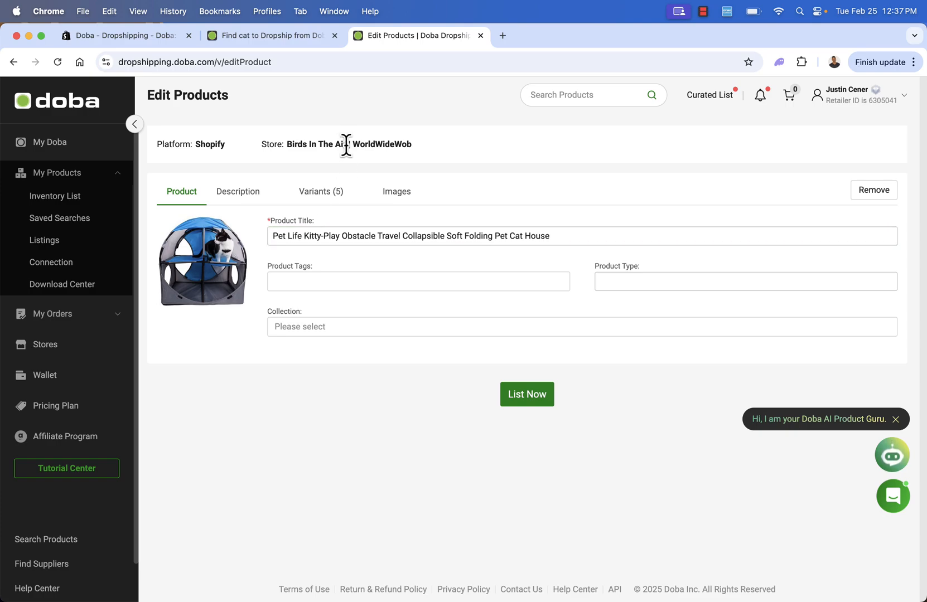
Replace "Pet Life" at the start of the product title with "BirdsInTheAir.com".
drag(349, 144, 285, 143)
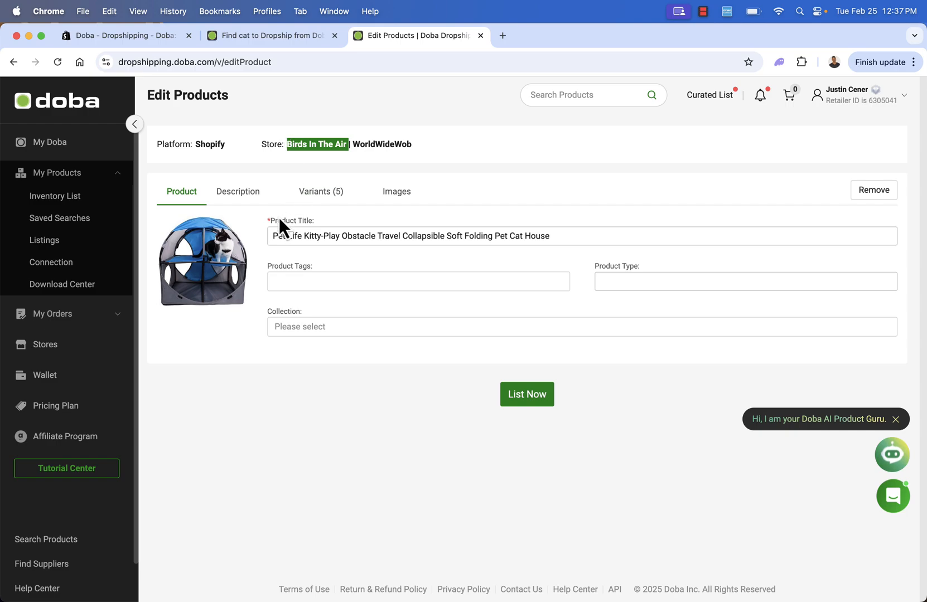
click(272, 235)
text(BirdsInTheAir.c)
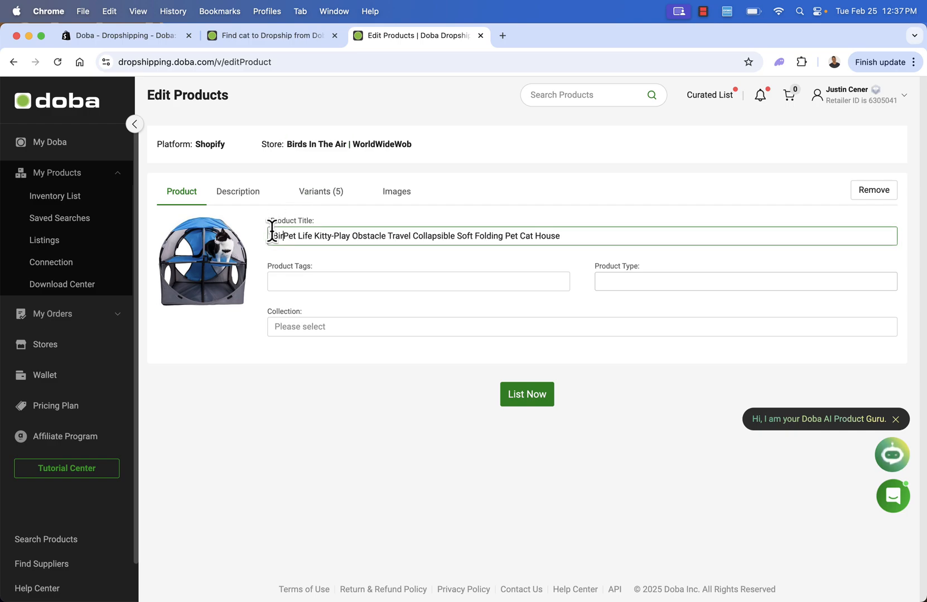
text(om)
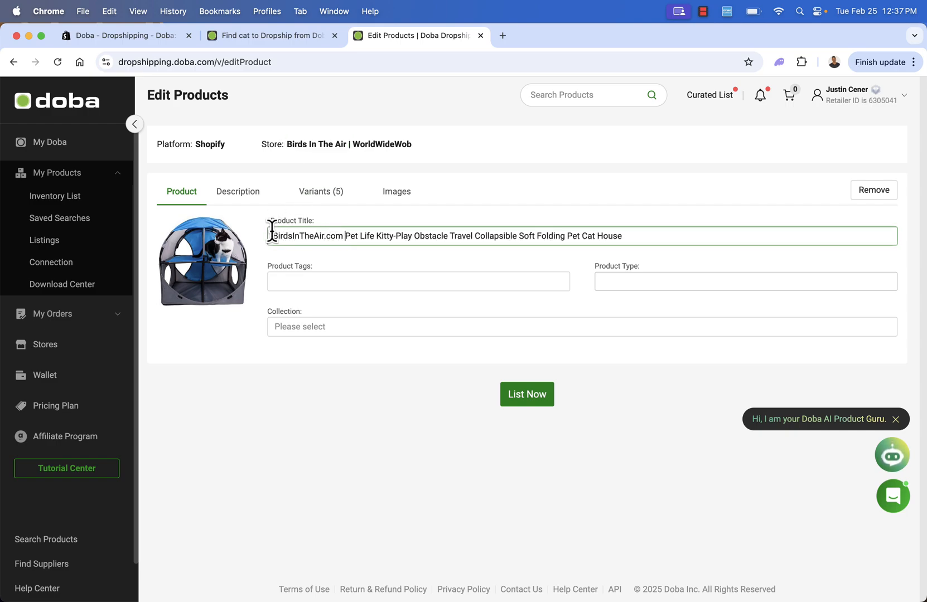
drag(344, 235, 375, 235)
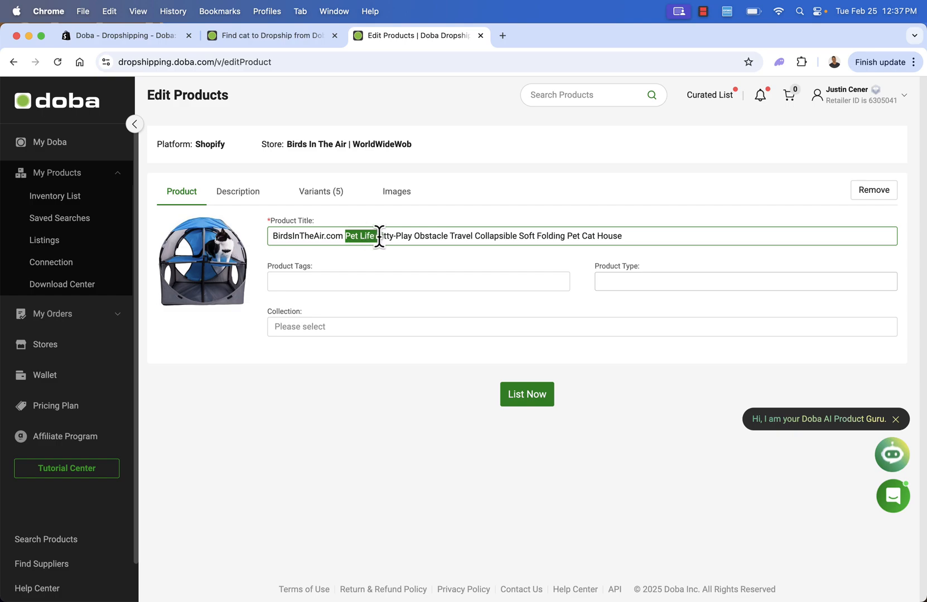
key(BackSpace)
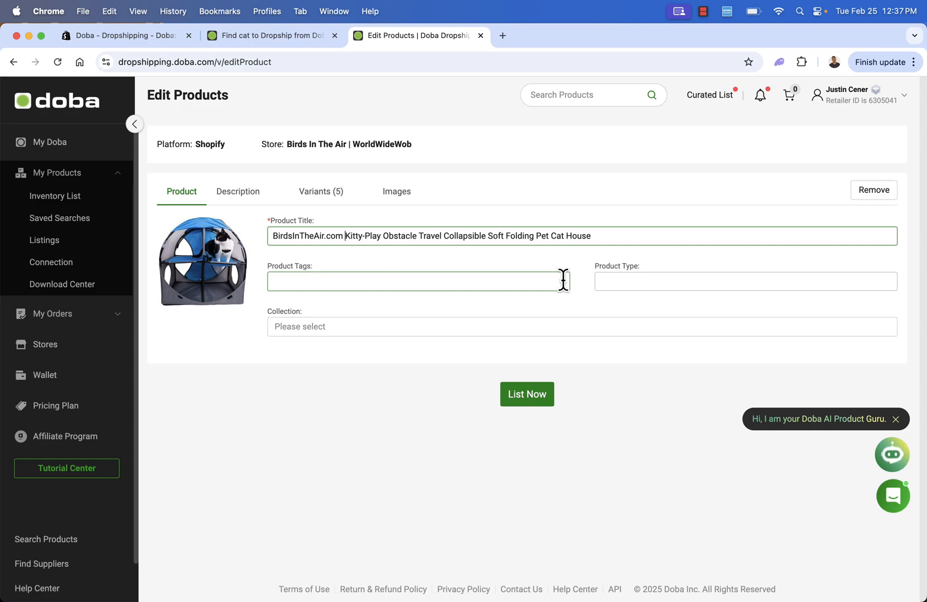
Sync the store's collections and assign the product to the Home page and Featured collections.
click(406, 319)
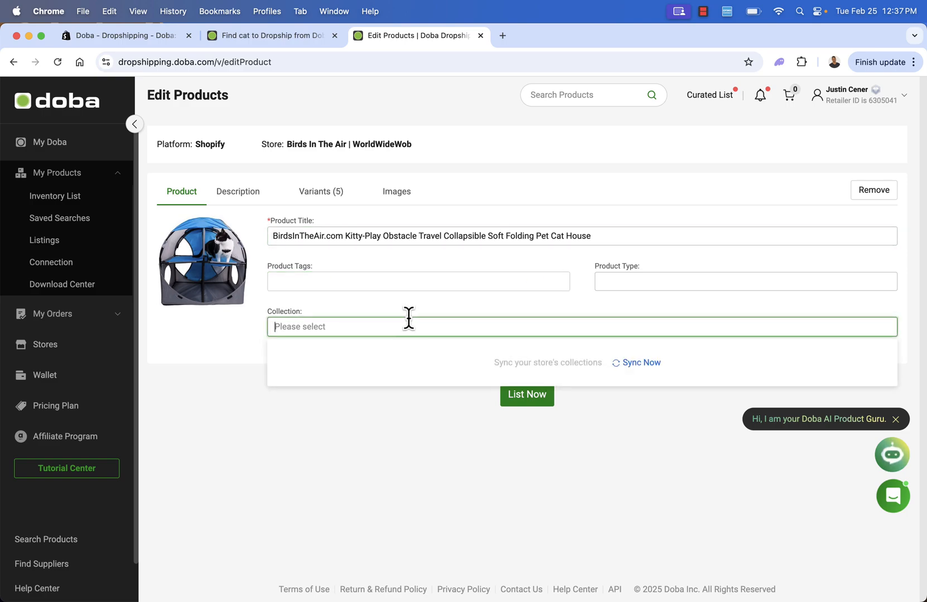
click(640, 363)
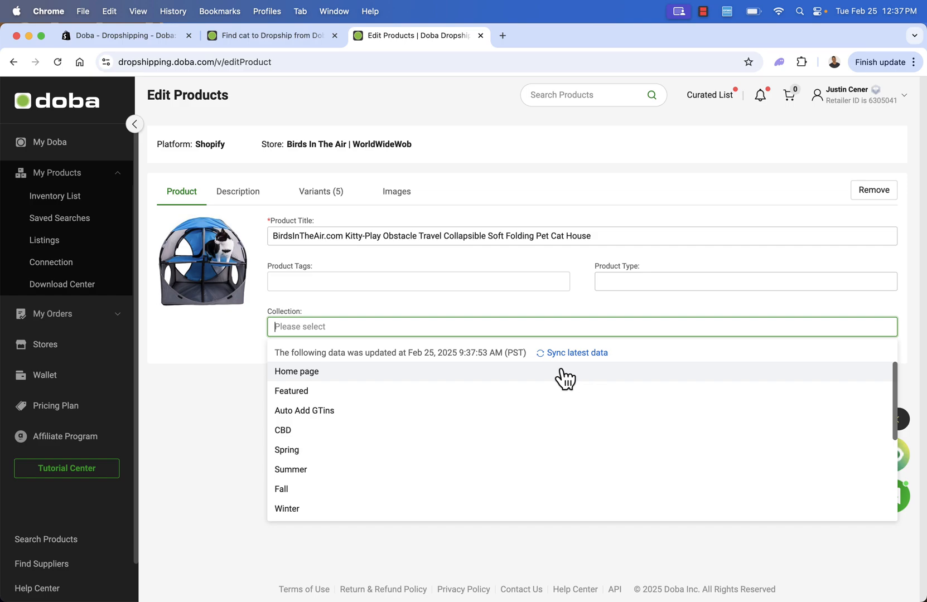
click(473, 381)
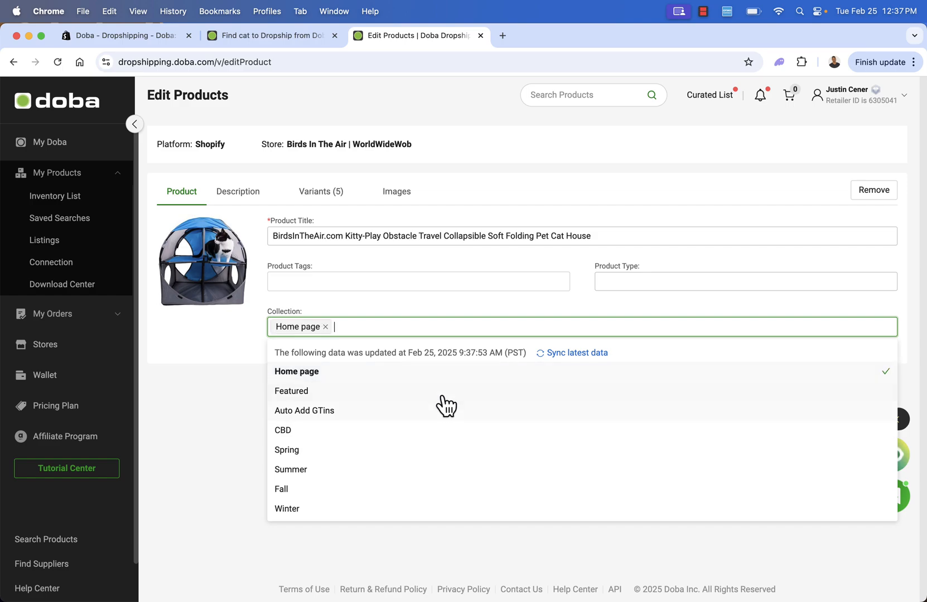
click(438, 392)
click(227, 429)
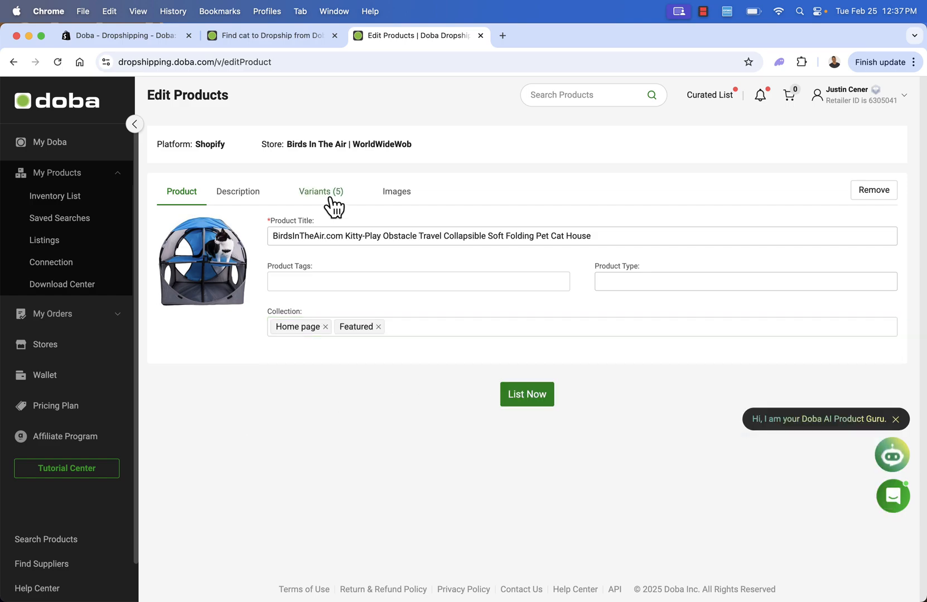
Format the Highlights heading in the product description as bold, underlined 18pt text.
click(235, 204)
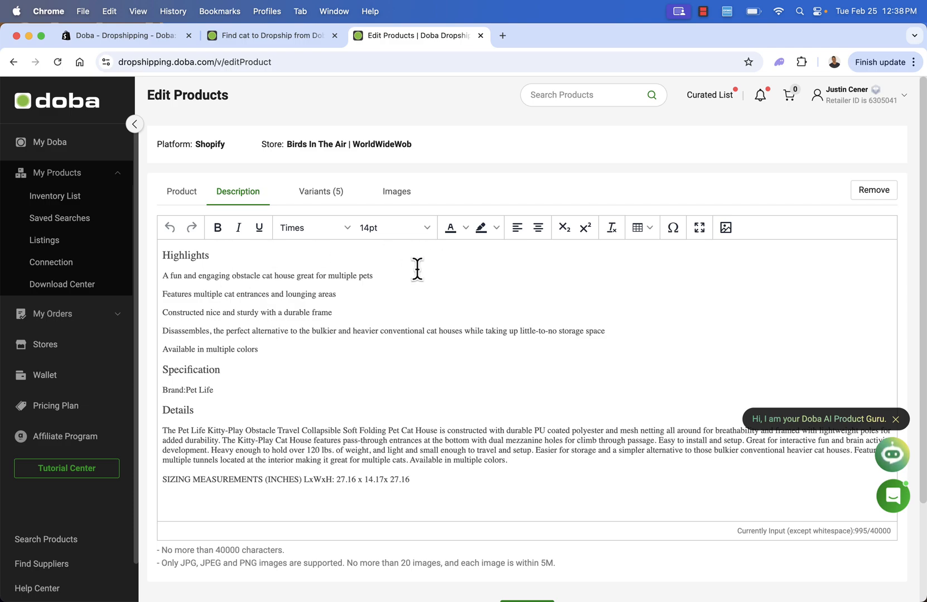
click(214, 279)
double_click(192, 255)
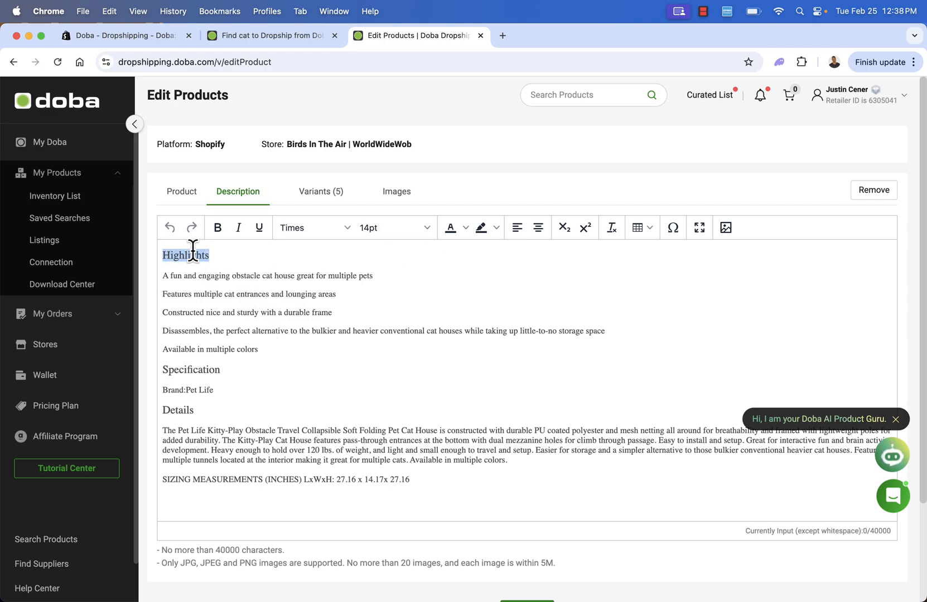
click(219, 227)
click(266, 226)
click(427, 227)
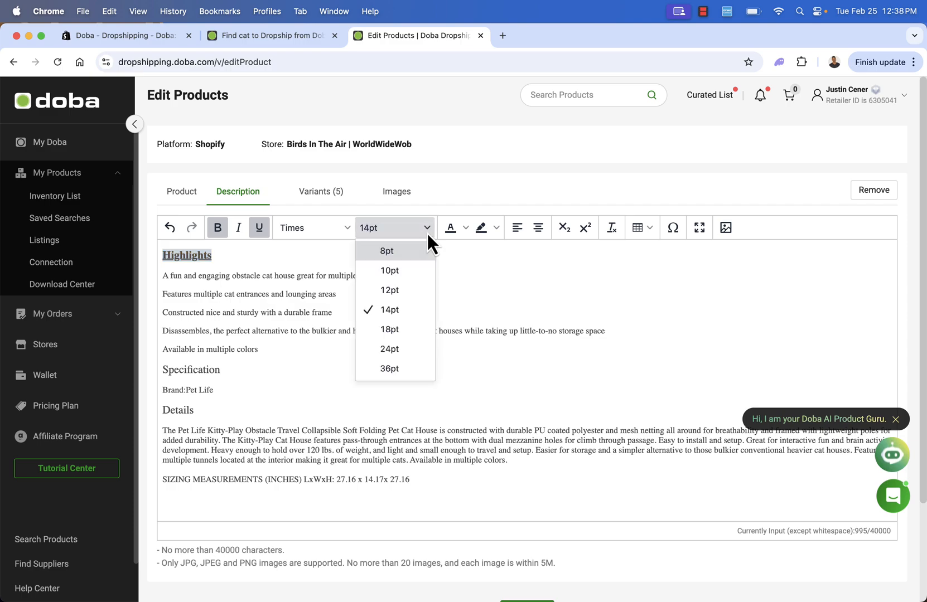
click(381, 333)
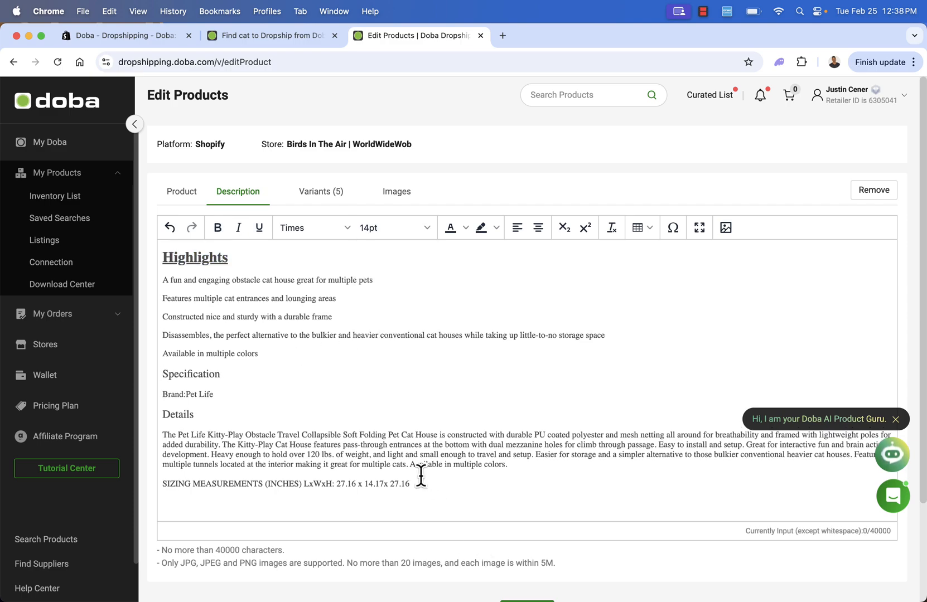
Delete the Details heading and its paragraph from the product description, keeping the sizing measurements line.
double_click(393, 465)
triple_click(392, 465)
key(BackSpace)
key(BackSpace)
key(BackSpace)
key(BackSpace)
key(BackSpace)
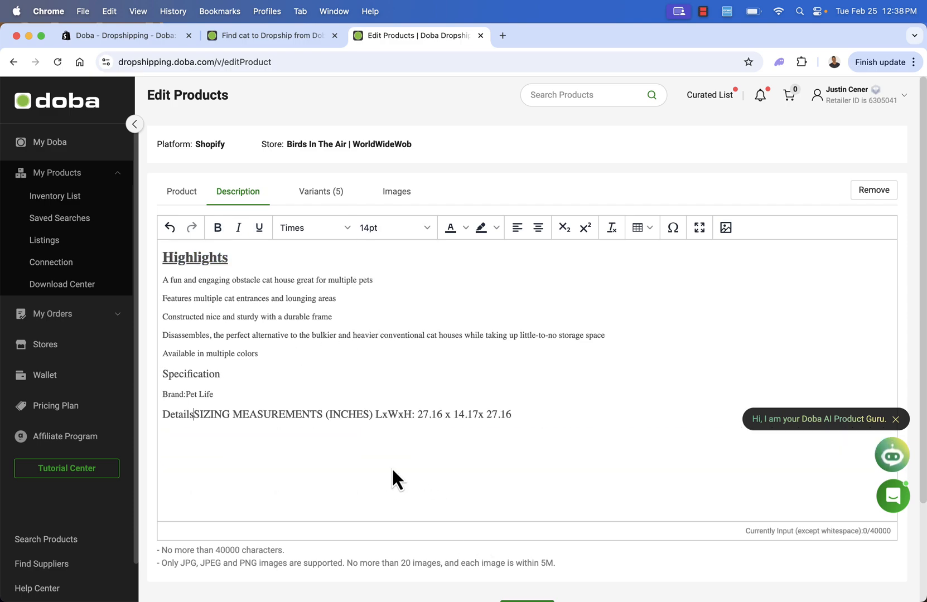
key(BackSpace)
key(BackSpace)
key(BackSpace)
key(BackSpace)
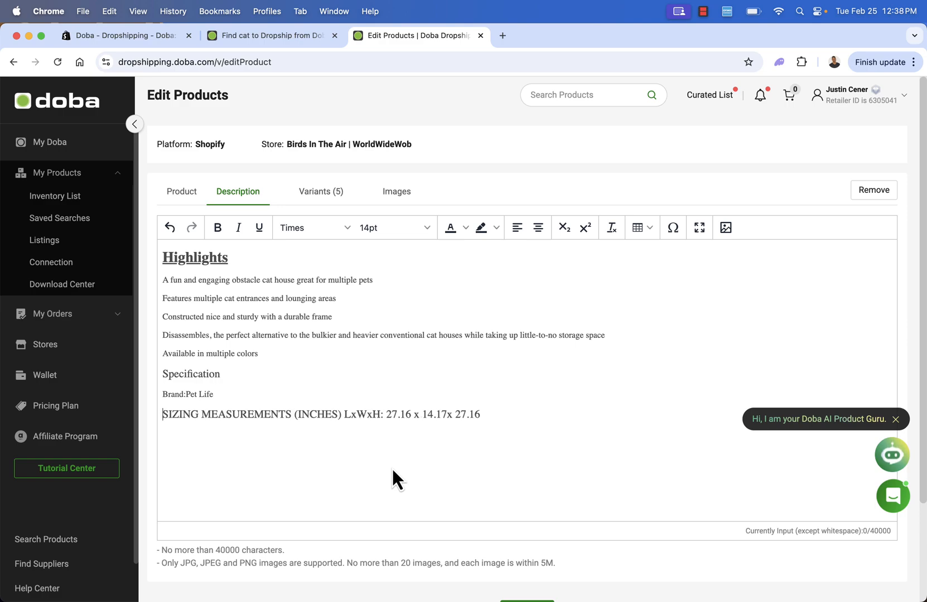
click(504, 481)
scroll(325, 358, down, 3)
scroll(325, 358, up, 3)
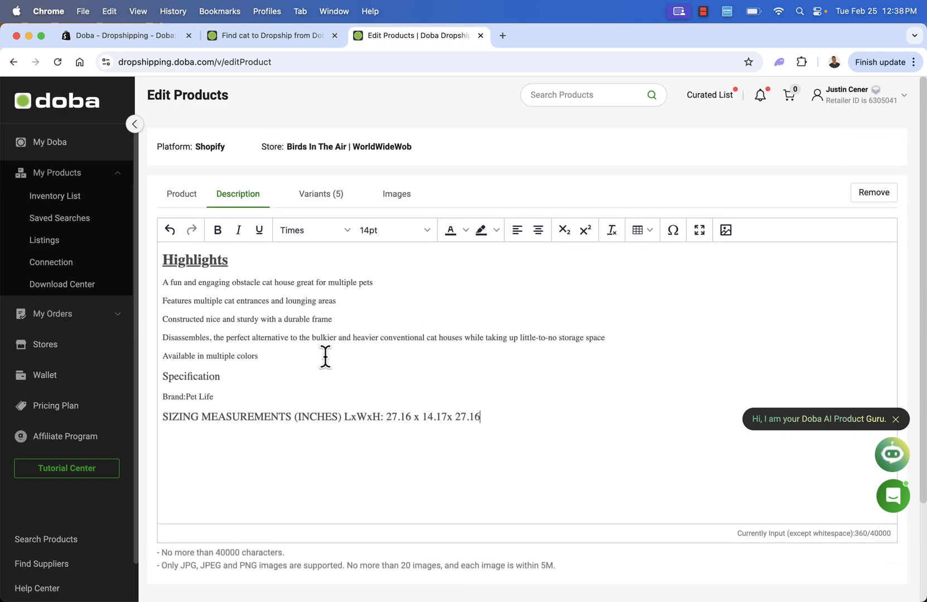
Exclude the out-of-stock blue variant from the listing and set the Grey, Black variant's sales price to US$ 79.99.
click(320, 202)
scroll(362, 287, down, 1)
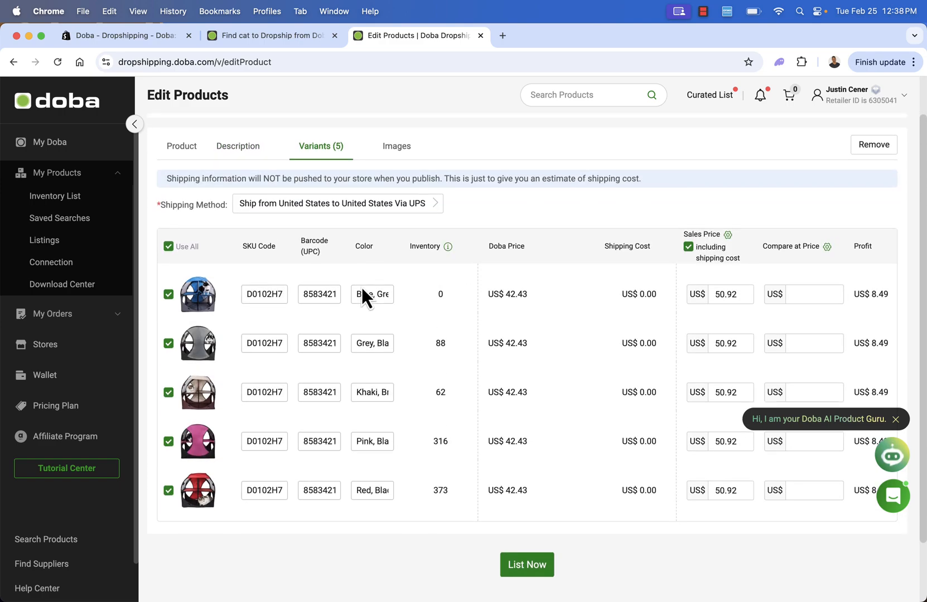
click(363, 290)
double_click(715, 347)
text(79.99)
Copy the 79.99 sales price to the khaki, pink and red variants.
key(super+a)
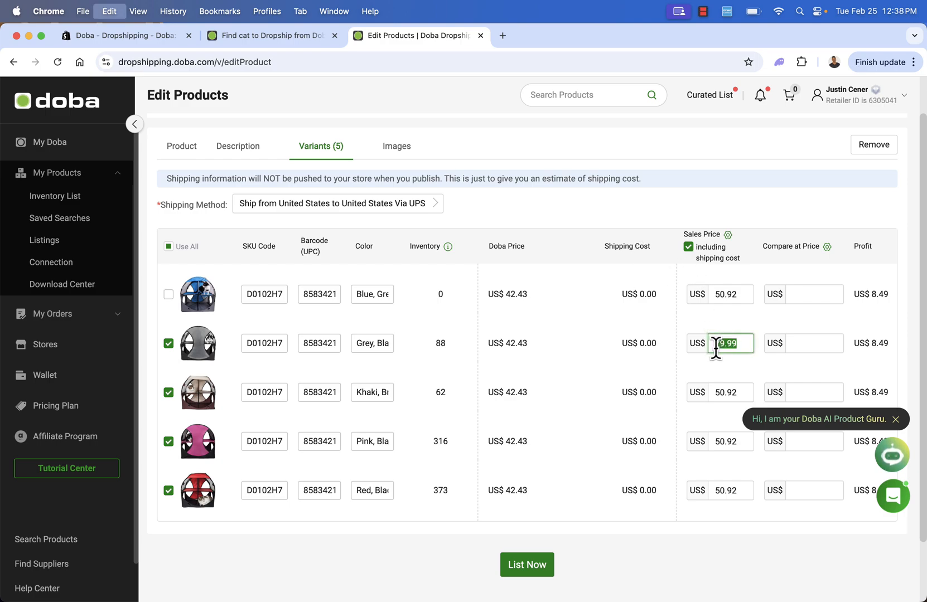
key(super+c)
double_click(732, 393)
key(super+v)
double_click(720, 440)
key(super+v)
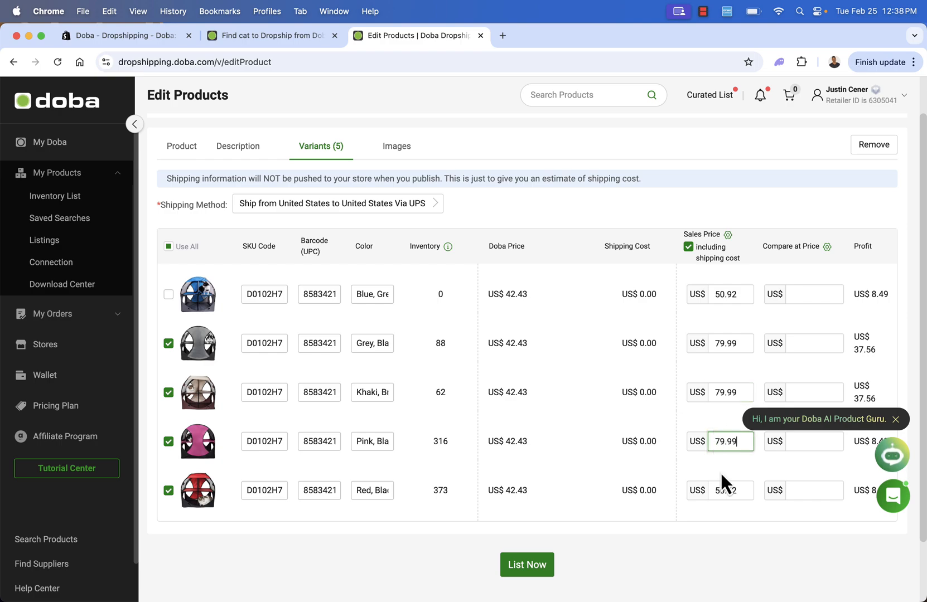
double_click(720, 490)
key(super+v)
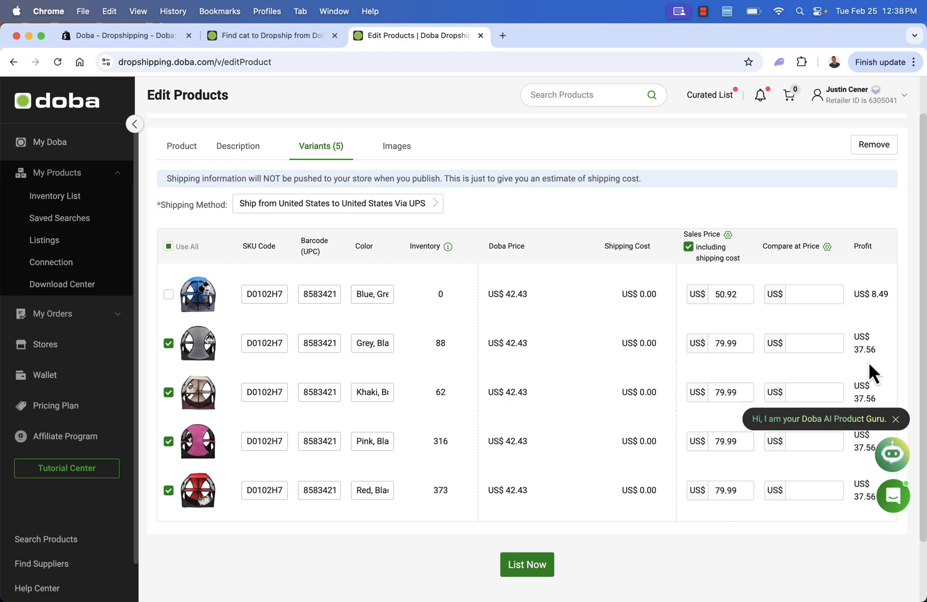
click(785, 394)
Exclude two grey, one pink and one black cat house image, and list the product to the store.
click(404, 154)
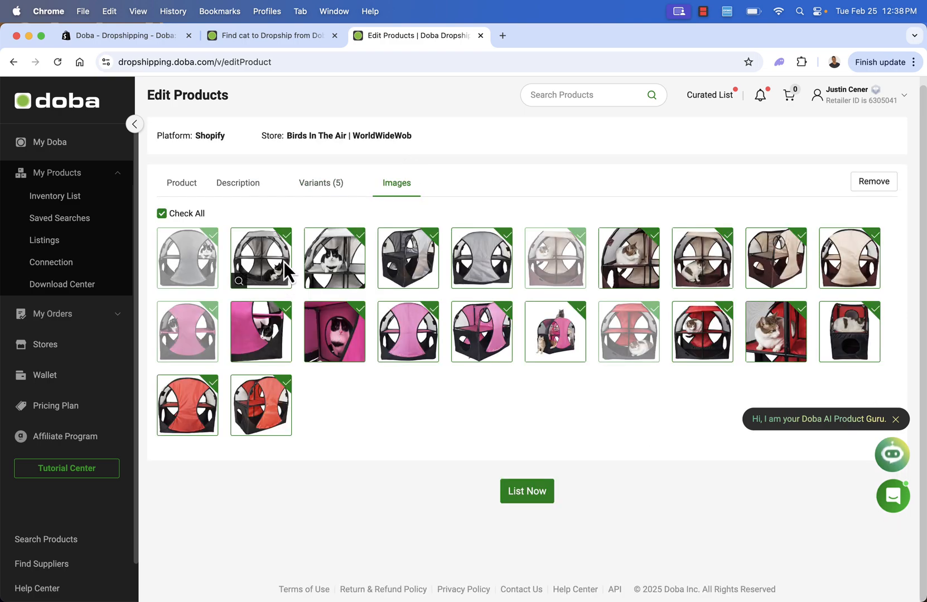
click(286, 234)
click(356, 236)
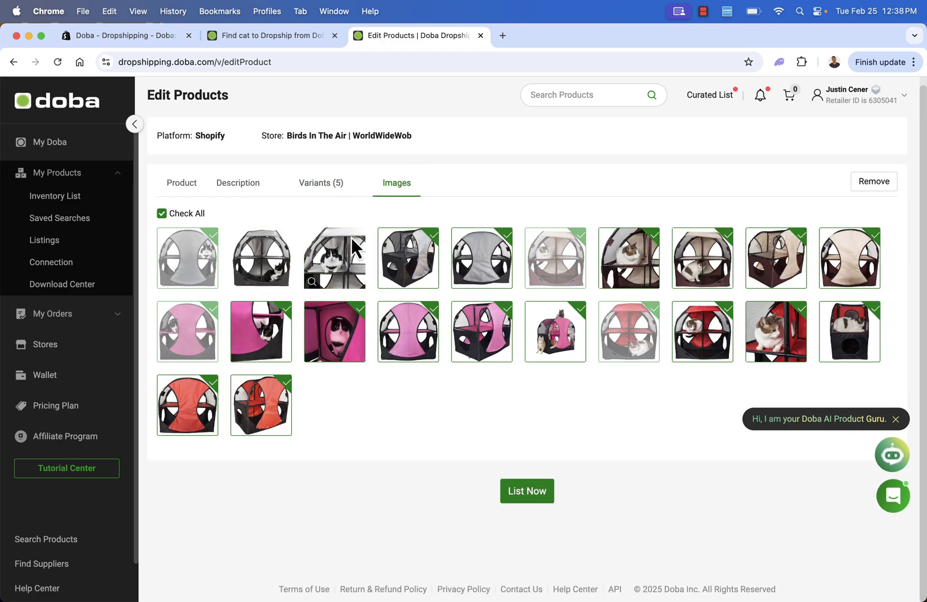
click(875, 310)
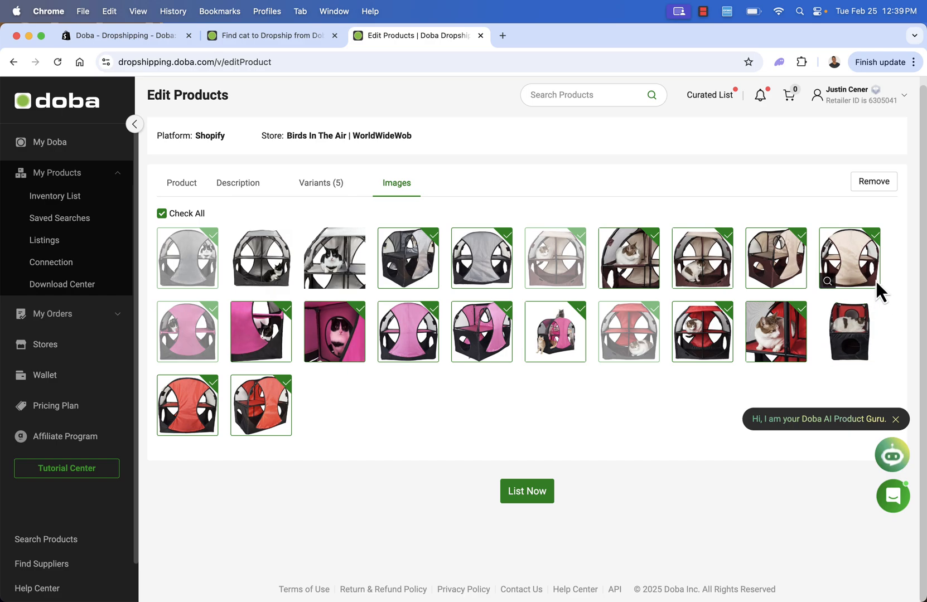
click(507, 314)
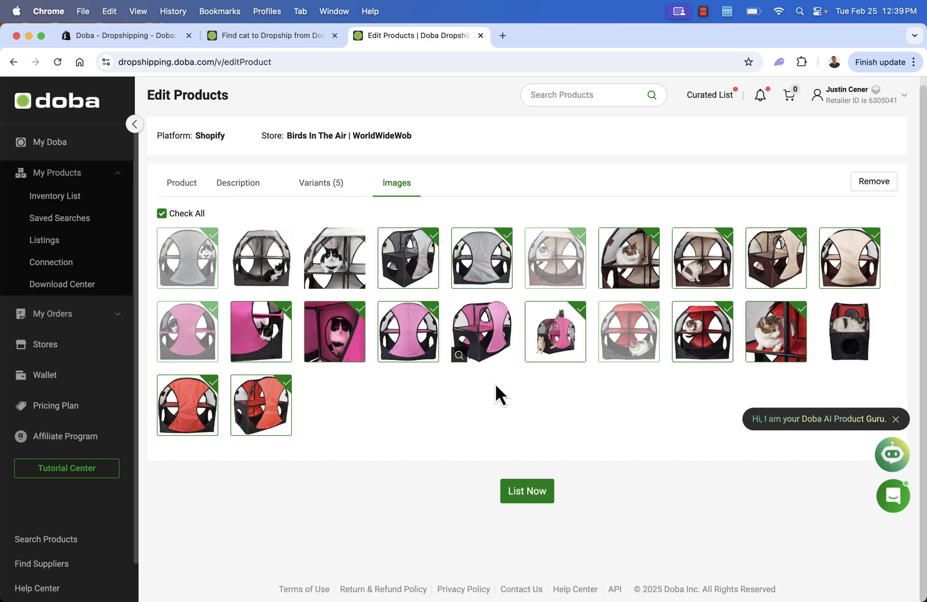
click(523, 492)
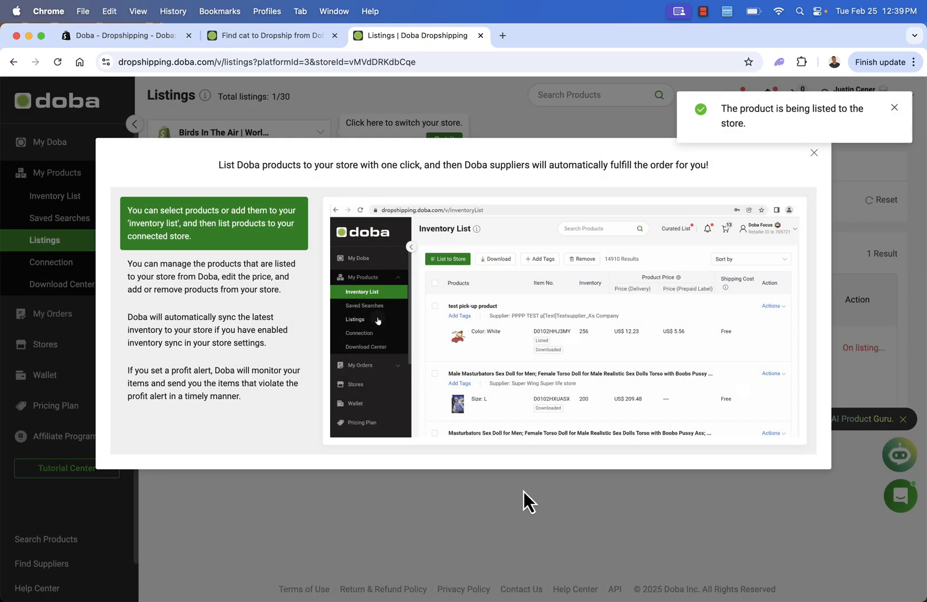
click(812, 157)
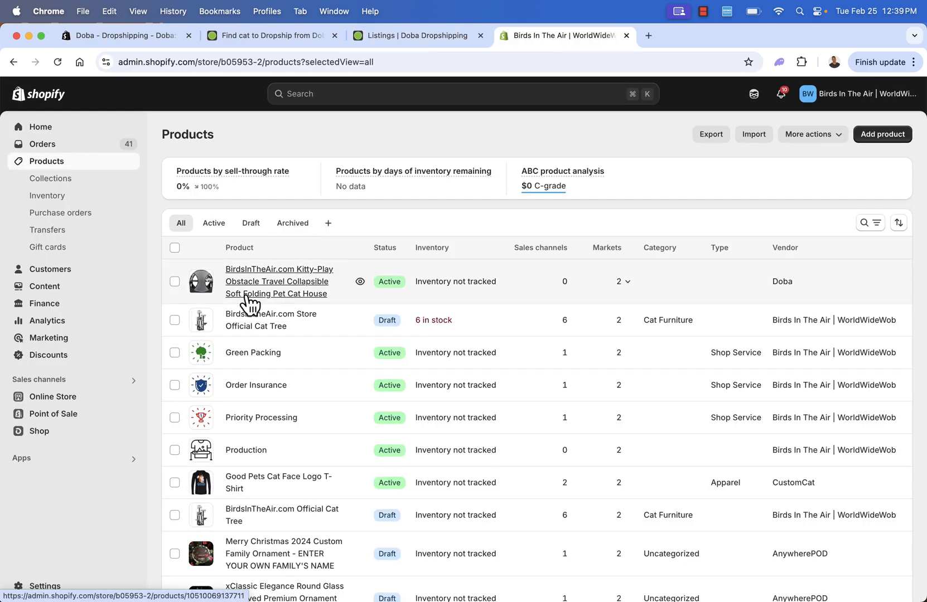
Open the listed Kitty-Play cat house in the Shopify admin and review its description, media and variants.
click(245, 296)
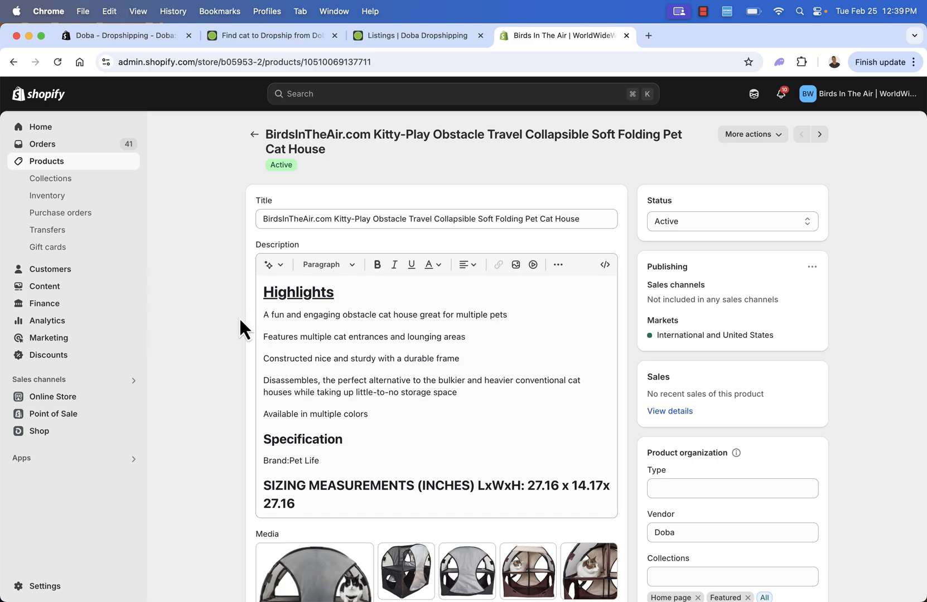
click(309, 496)
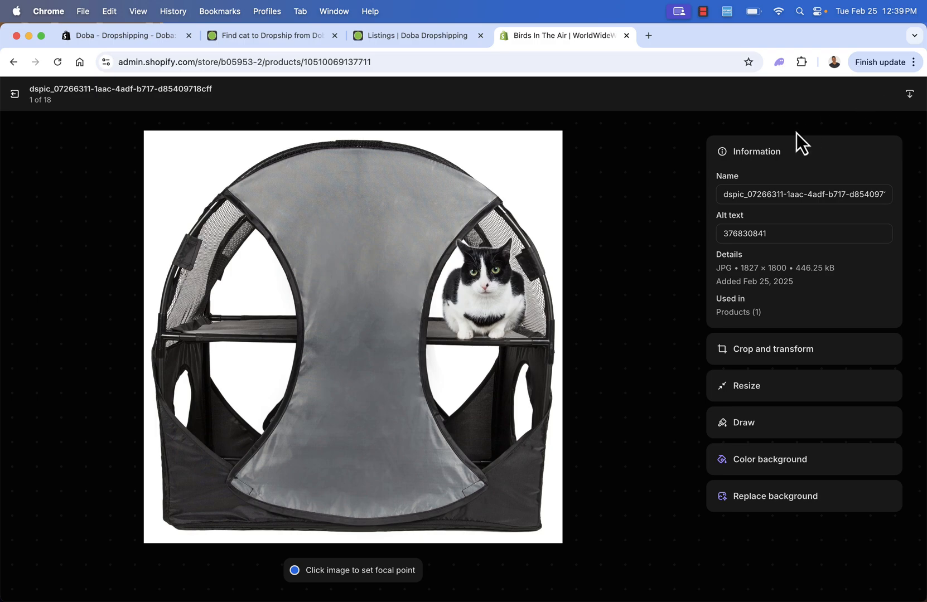
key(Escape)
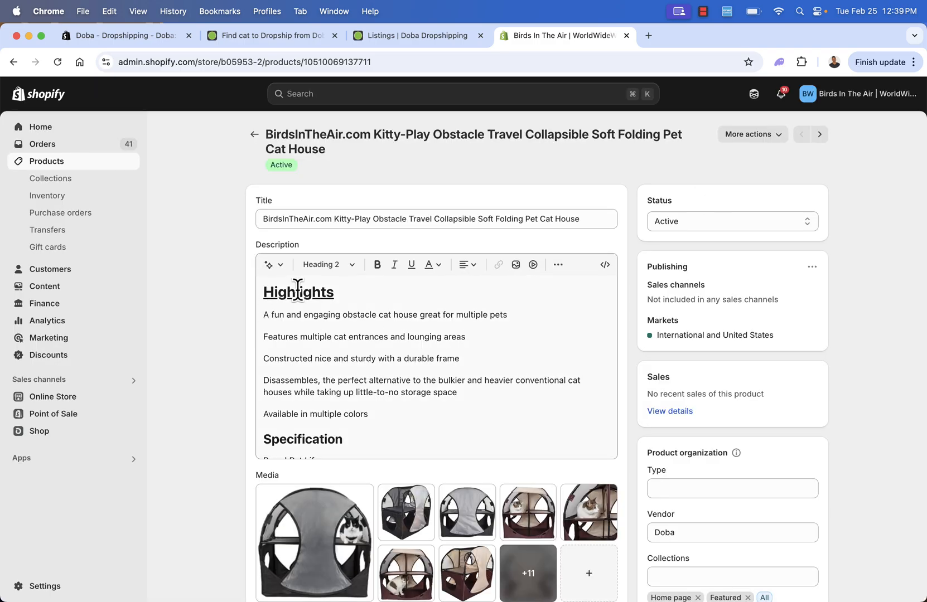
scroll(328, 341, down, 2)
scroll(328, 342, up, 1)
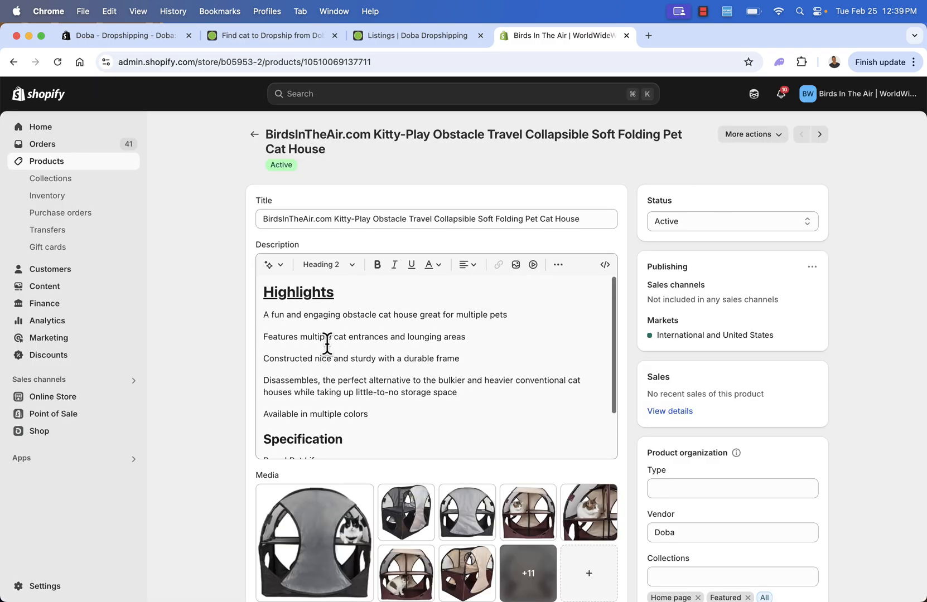
scroll(224, 347, down, 5)
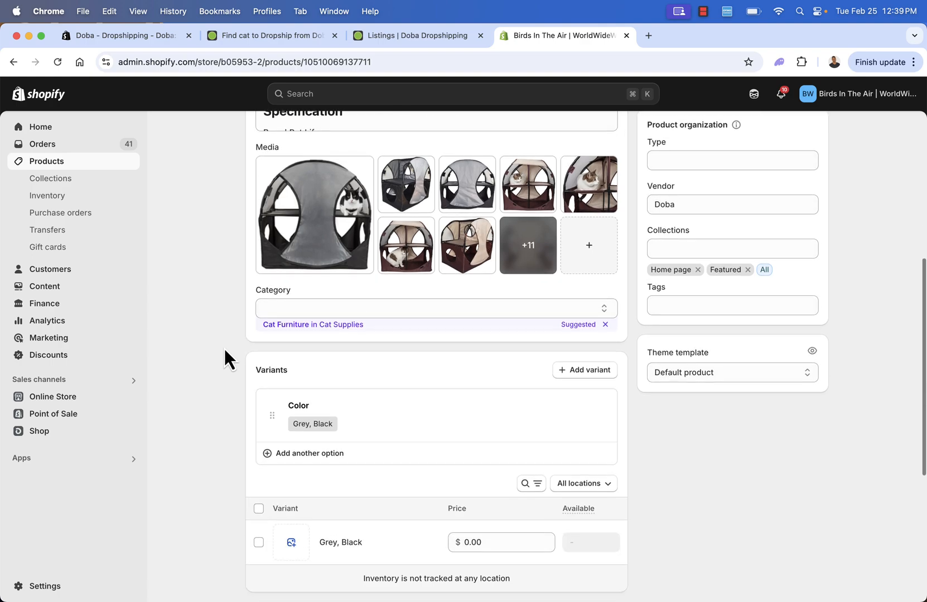
Open the storefront preview of the Kitty-Play cat house from its Shopify product page.
scroll(224, 347, up, 6)
click(772, 135)
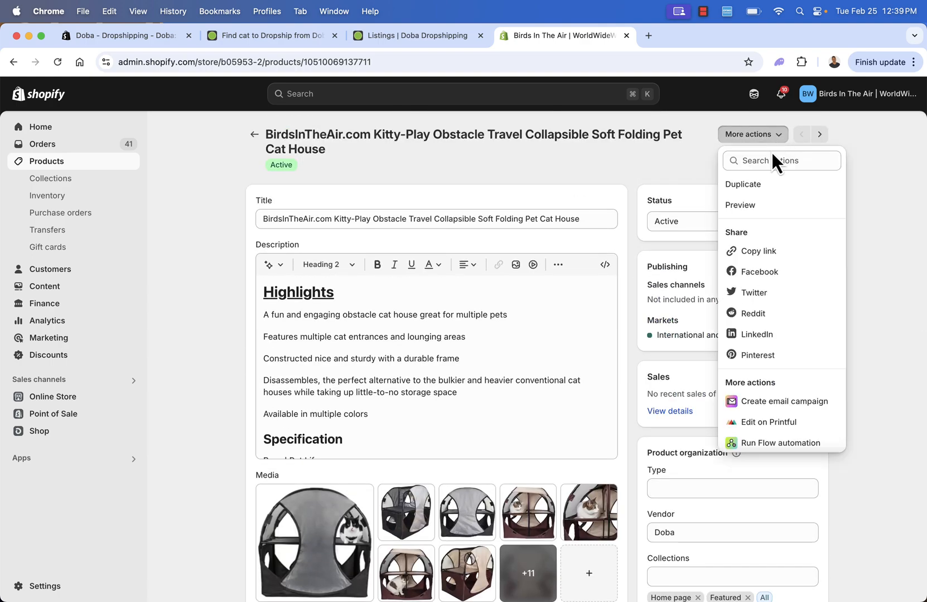
click(758, 204)
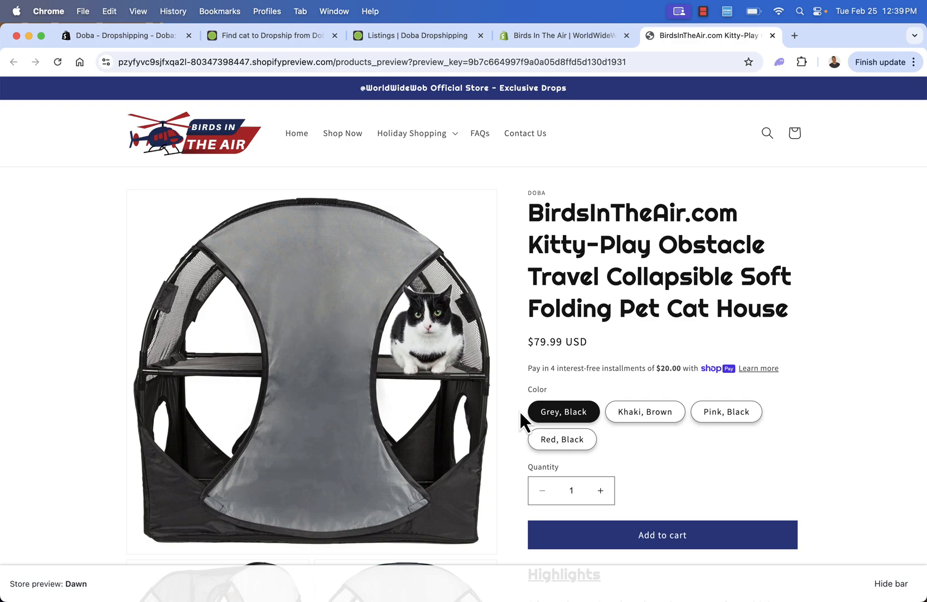
Check the Khaki, Brown, Pink, Black and Red, Black colour variants and the product images in the store preview.
click(636, 418)
scroll(636, 424, down, 3)
click(724, 321)
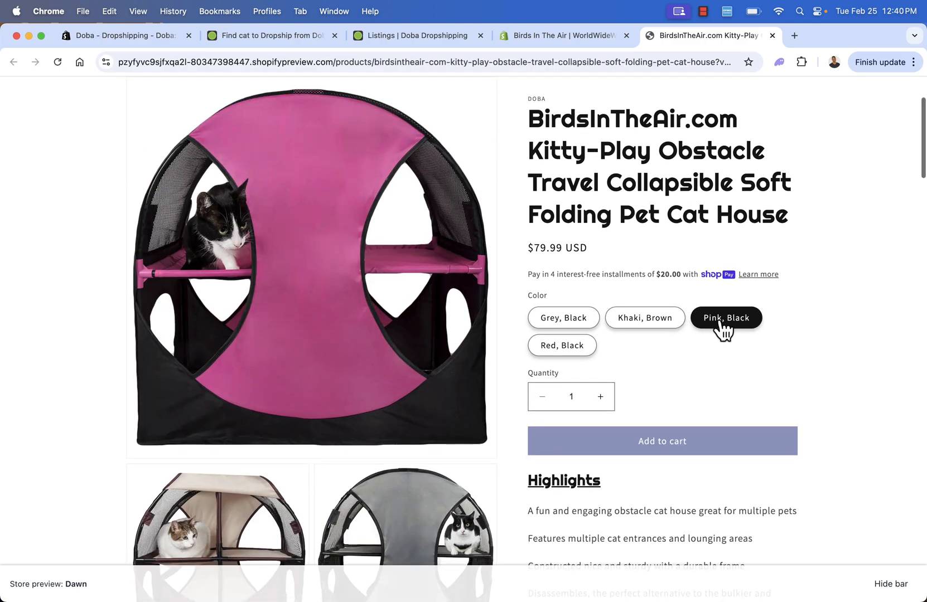
click(583, 347)
scroll(419, 529, down, 3)
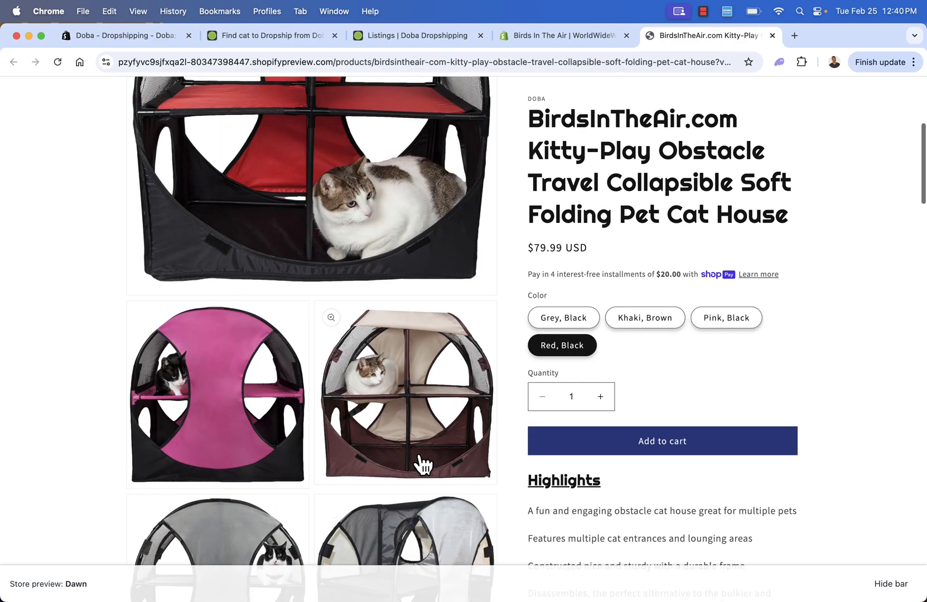
scroll(420, 460, up, 2)
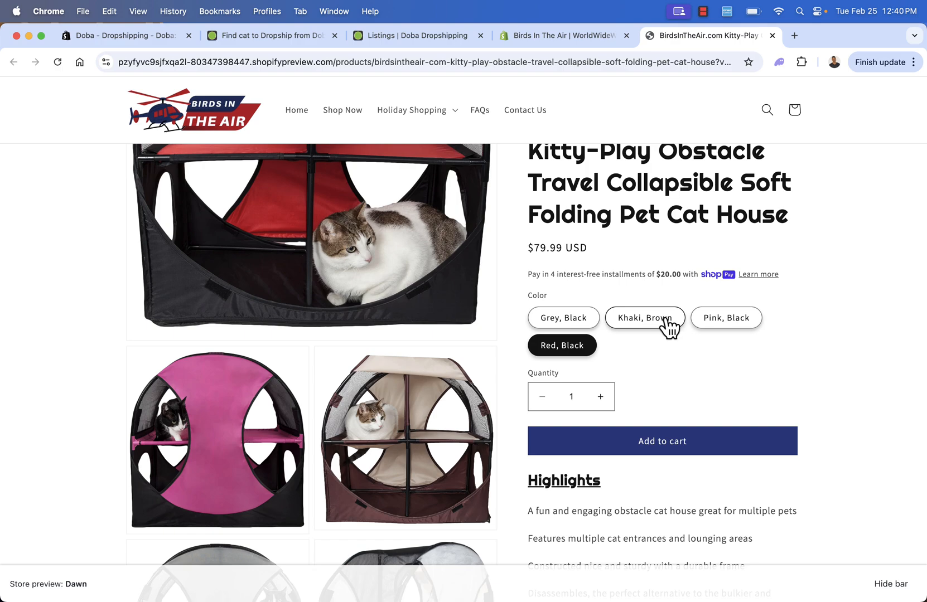
scroll(538, 265, up, 3)
scroll(585, 251, up, 3)
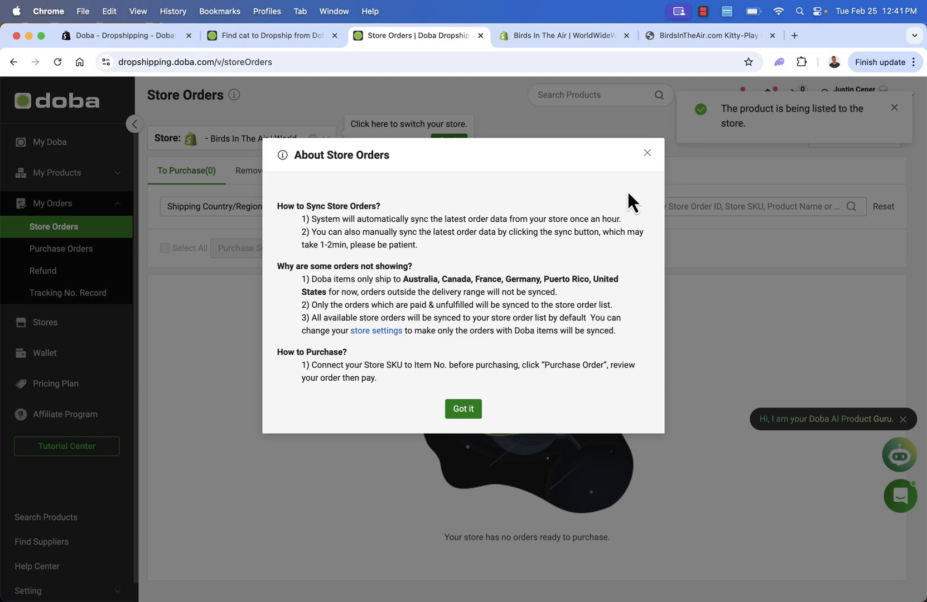
Dismiss the About Store Orders information on Doba's Store Orders page.
click(645, 154)
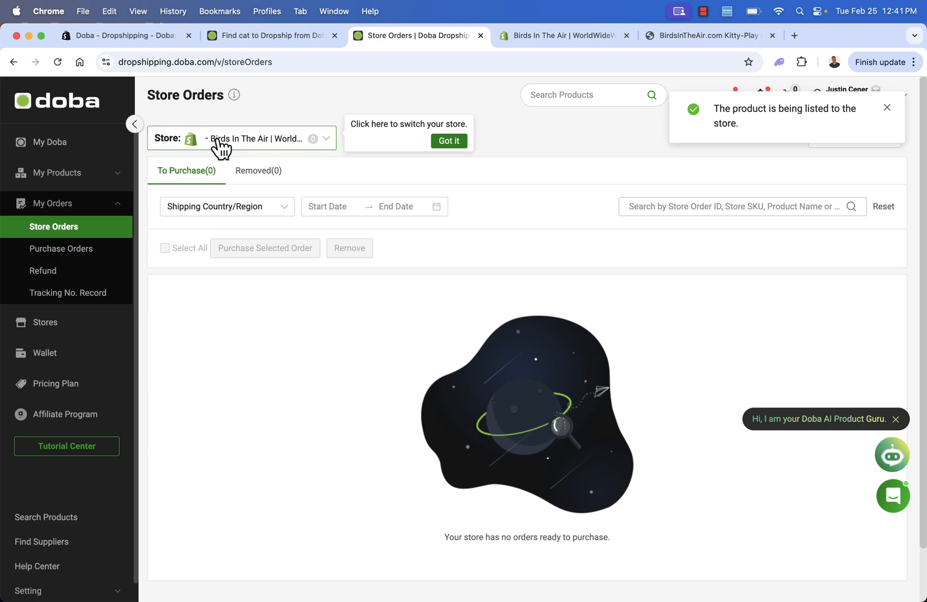
Revisit the top of Doba's cat search results, and return to the Doba app's page in the Shopify App Store.
click(266, 34)
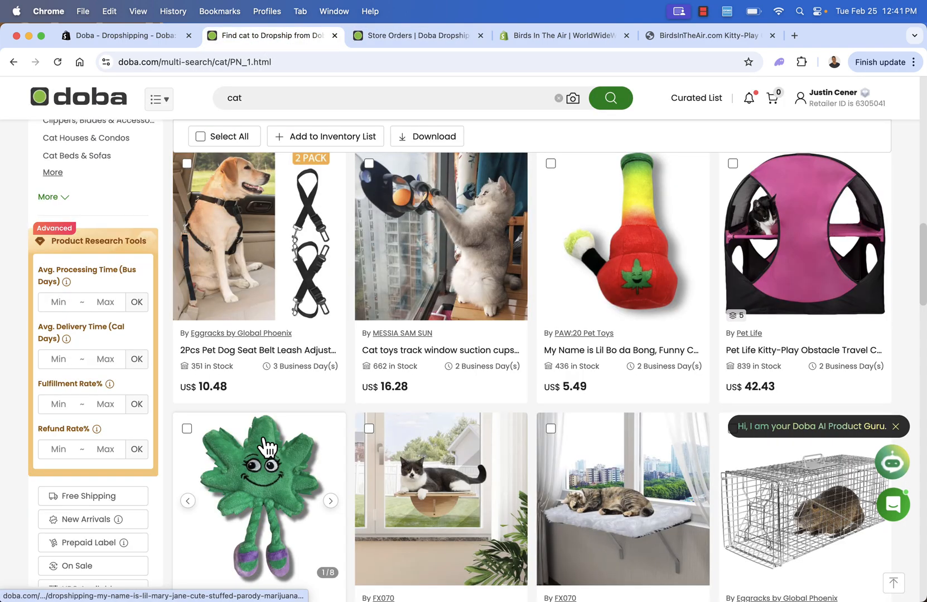
scroll(290, 312, up, 3)
scroll(130, 235, up, 1)
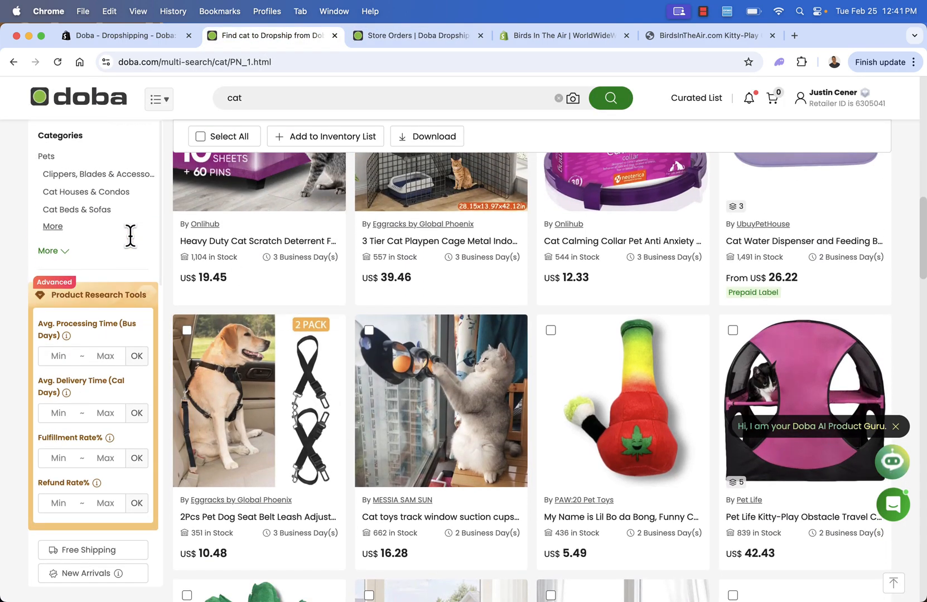
scroll(283, 203, up, 10)
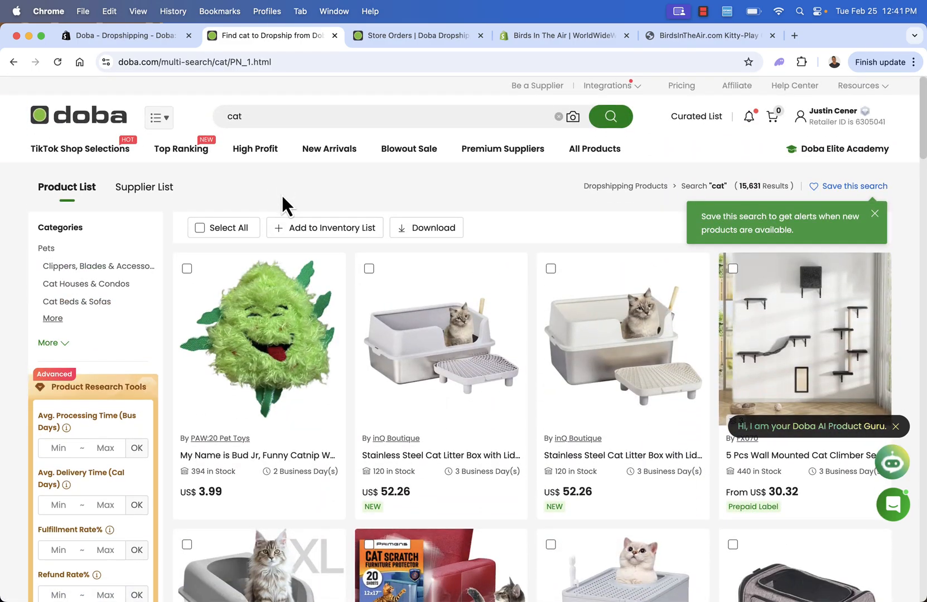
click(138, 44)
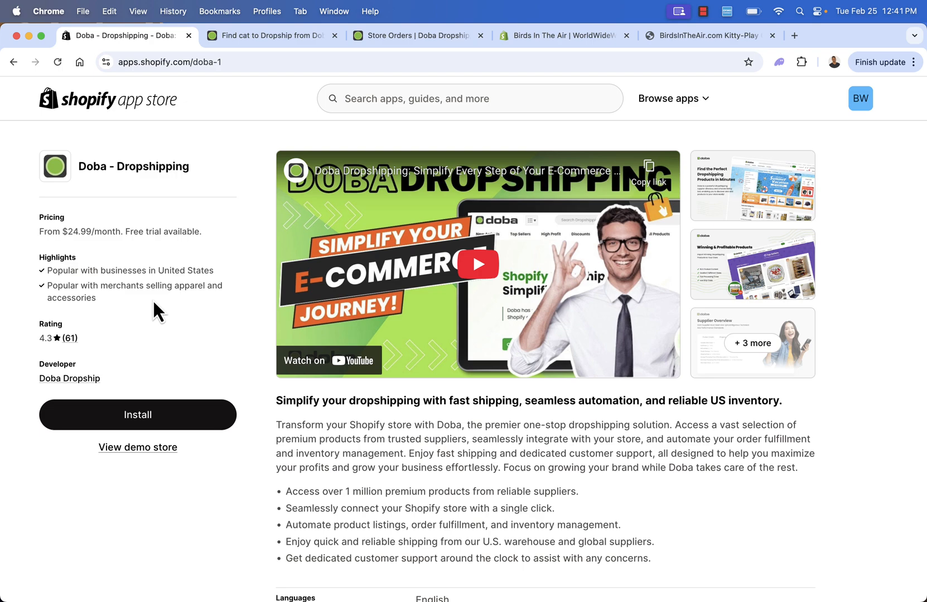